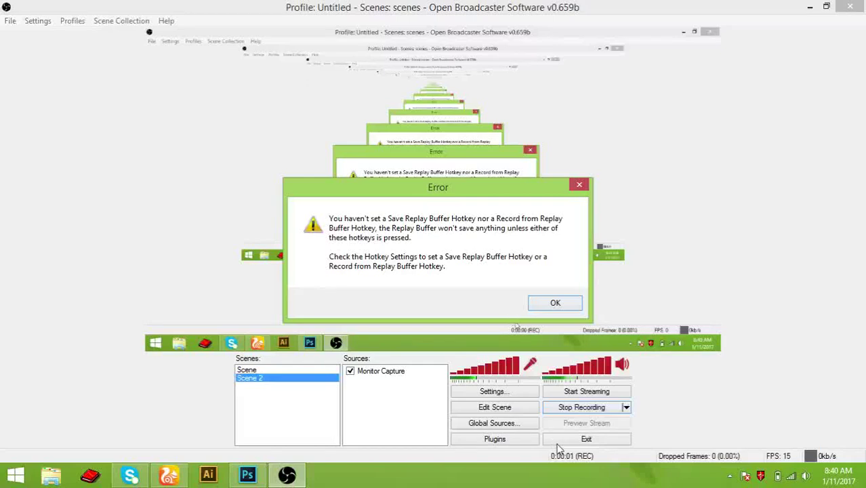
# - Dismiss the OBS replay buffer hotkey error, check its File menu, and minimize OBS
pyautogui.click(551, 303)
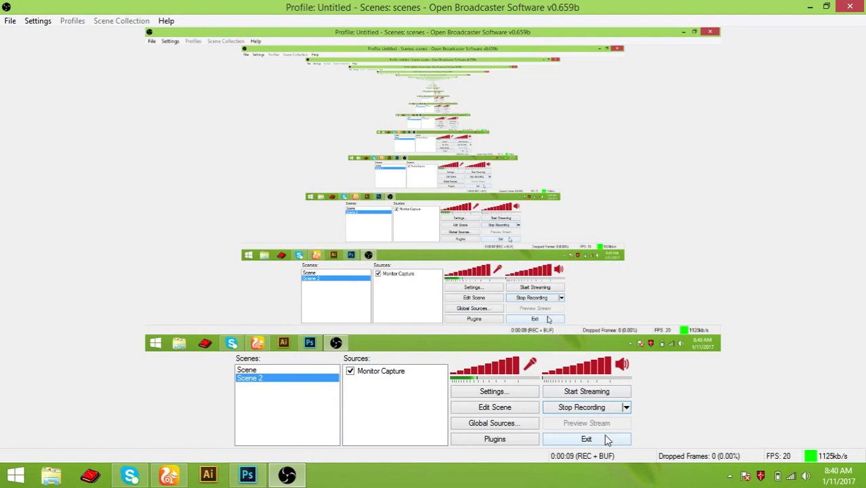
pyautogui.click(810, 8)
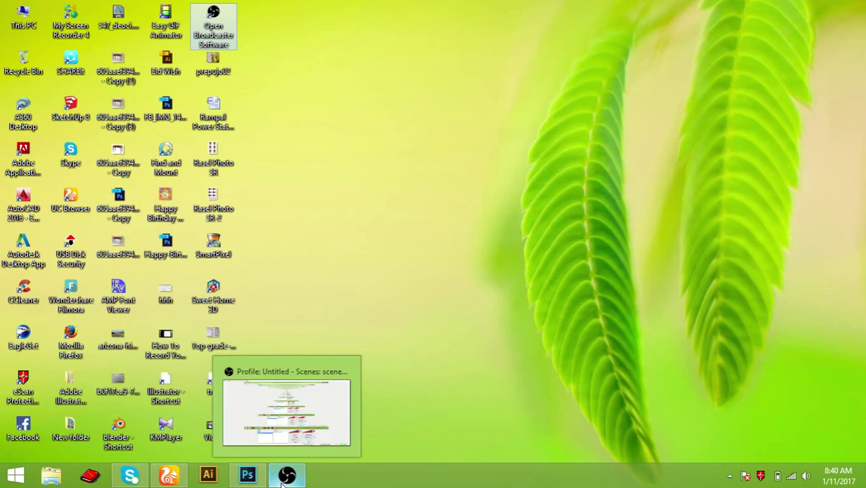
pyautogui.moveTo(286, 475)
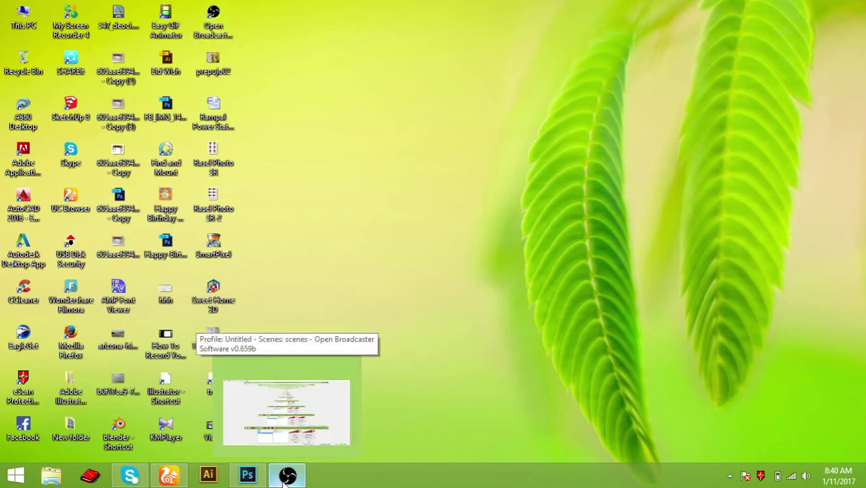
pyautogui.click(286, 476)
pyautogui.click(11, 21)
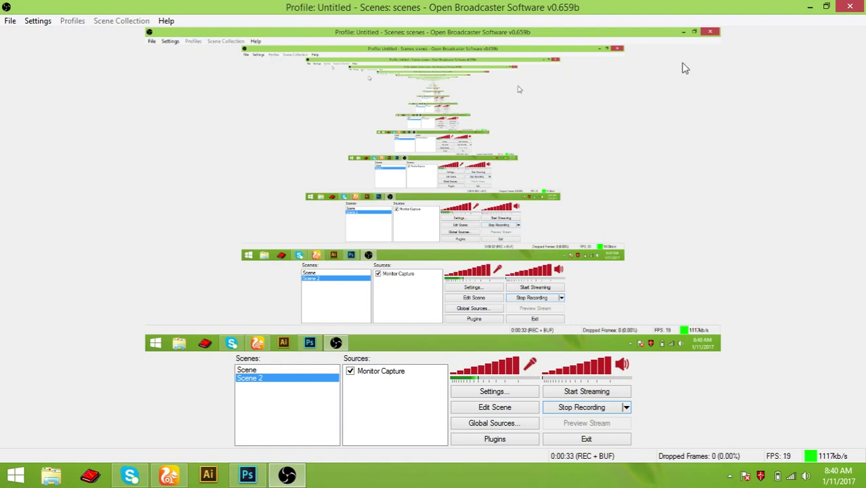
pyautogui.click(809, 8)
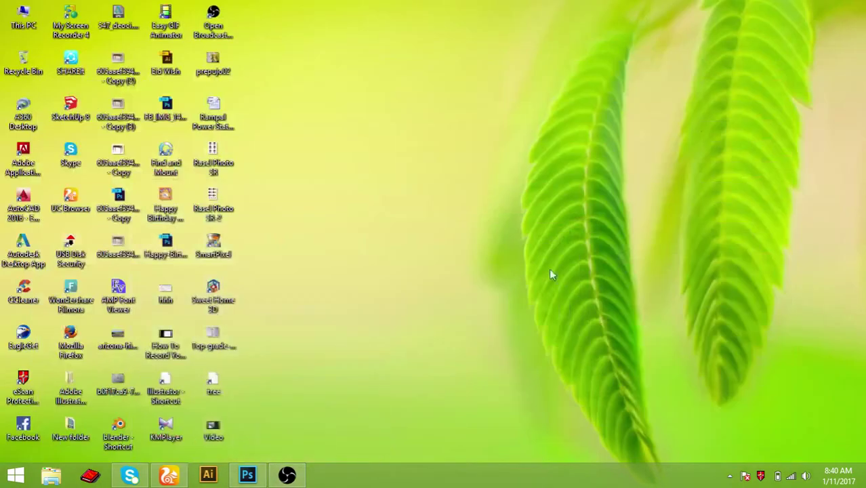
# - Open the Top-grade-flower JPEG from the Desktop in Photoshop
pyautogui.click(247, 475)
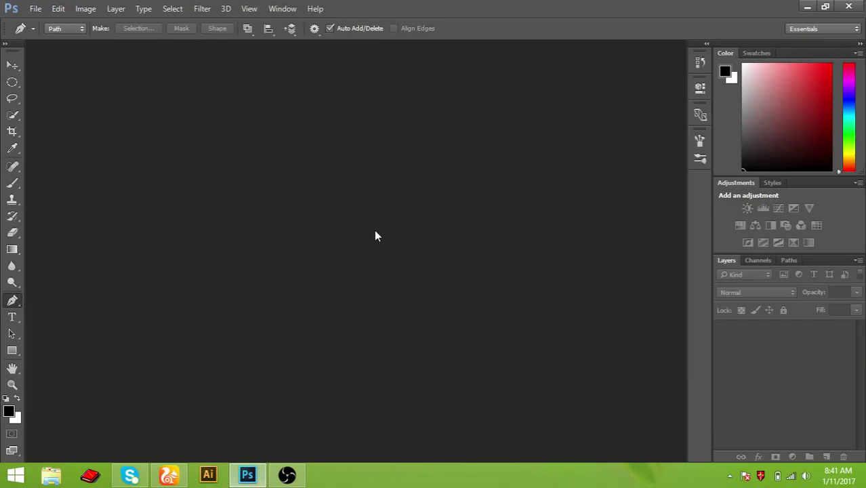
pyautogui.hotkey('ctrl', 'o')
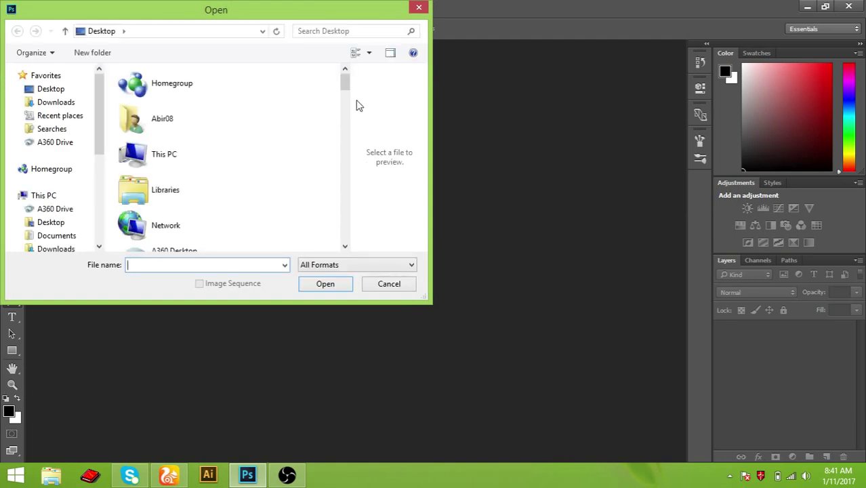
pyautogui.moveTo(346, 82)
pyautogui.mouseDown()
pyautogui.moveTo(352, 184)
pyautogui.moveTo(342, 235)
pyautogui.mouseUp()
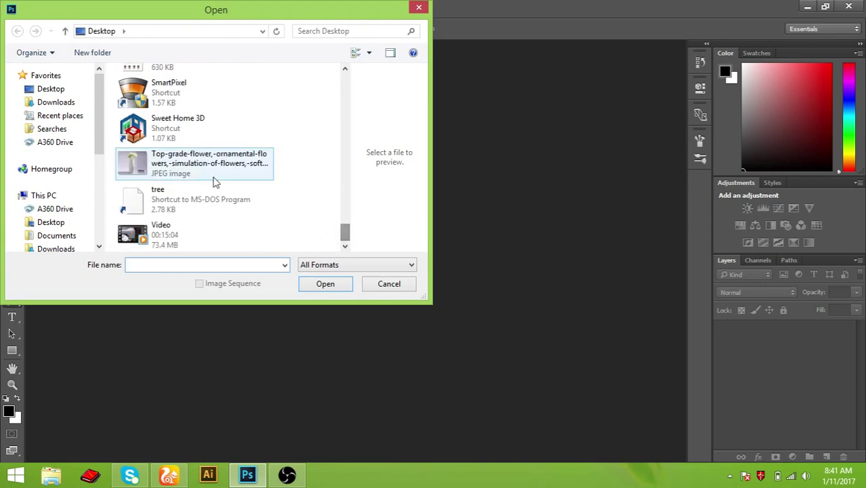
pyautogui.doubleClick(183, 167)
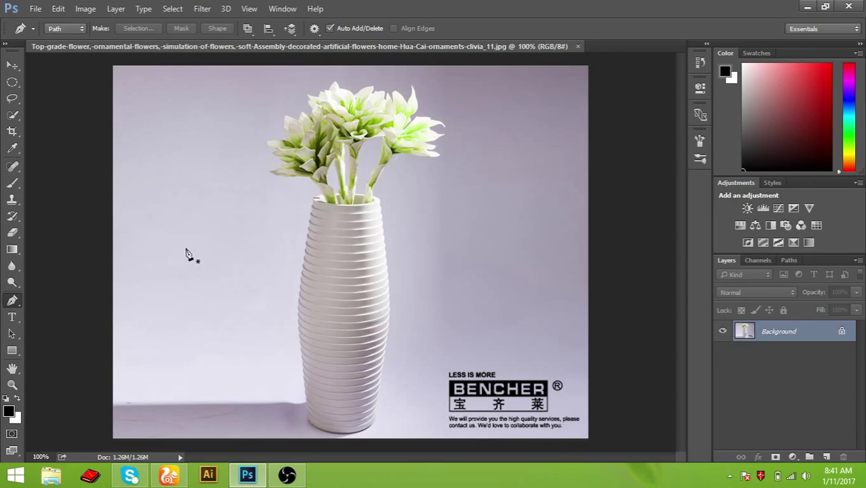
# - Zoom in on the flowers and place the first Pen anchors from the top petal tip along its edge
pyautogui.click(12, 386)
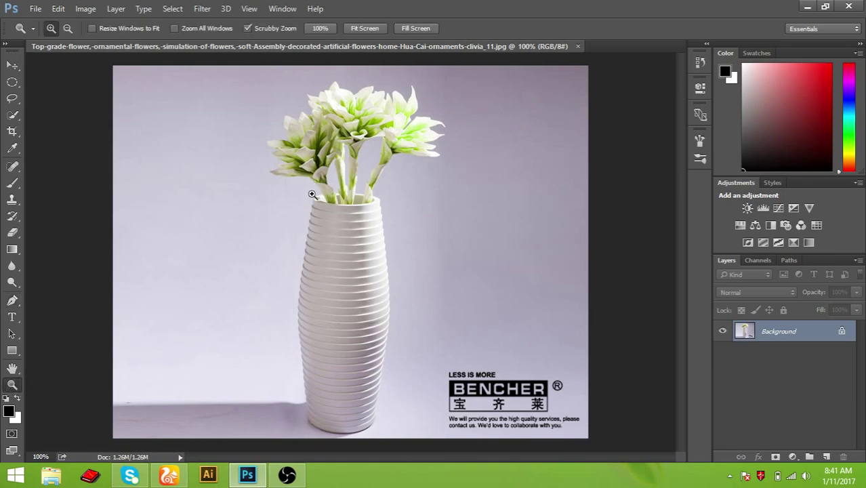
pyautogui.moveTo(323, 100)
pyautogui.mouseDown()
pyautogui.moveTo(386, 130)
pyautogui.moveTo(418, 127)
pyautogui.moveTo(380, 200)
pyautogui.mouseUp()
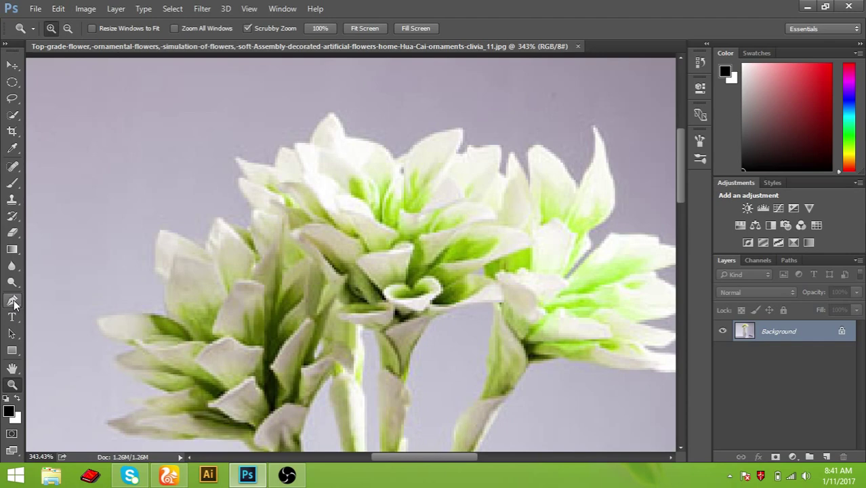
pyautogui.click(14, 302)
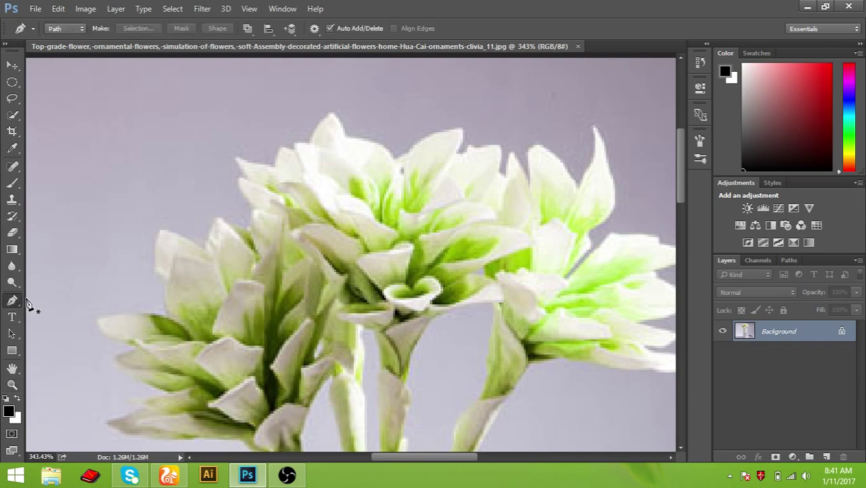
pyautogui.click(341, 121)
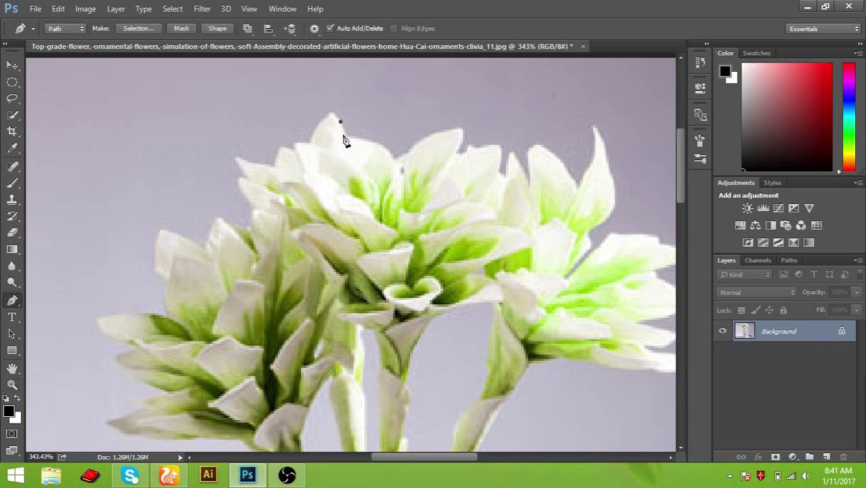
pyautogui.click(345, 134)
pyautogui.moveTo(391, 158)
pyautogui.mouseDown()
pyautogui.moveTo(396, 164)
pyautogui.moveTo(400, 152)
pyautogui.mouseUp()
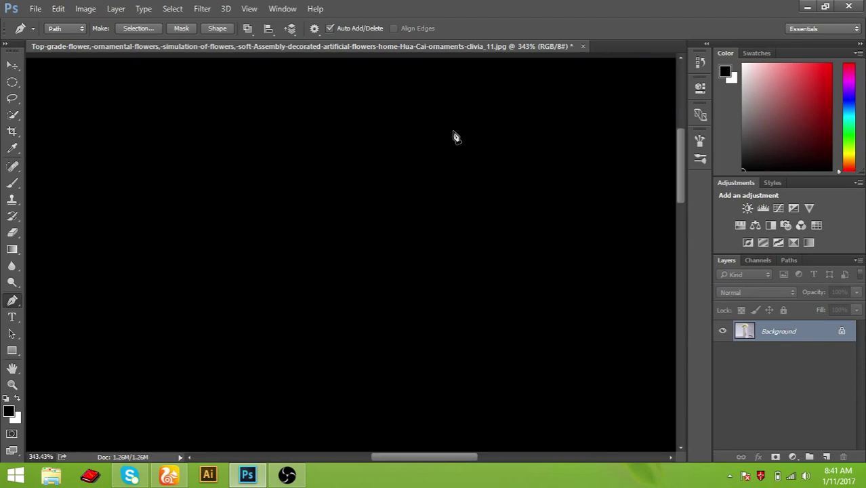
# - Zoom to 500% and trace the path across the upper petal notches
pyautogui.keyDown('alt'); pyautogui.click(404, 121); pyautogui.keyUp('alt')
pyautogui.moveTo(435, 155)
pyautogui.mouseDown()
pyautogui.moveTo(410, 165)
pyautogui.moveTo(426, 135)
pyautogui.mouseUp()
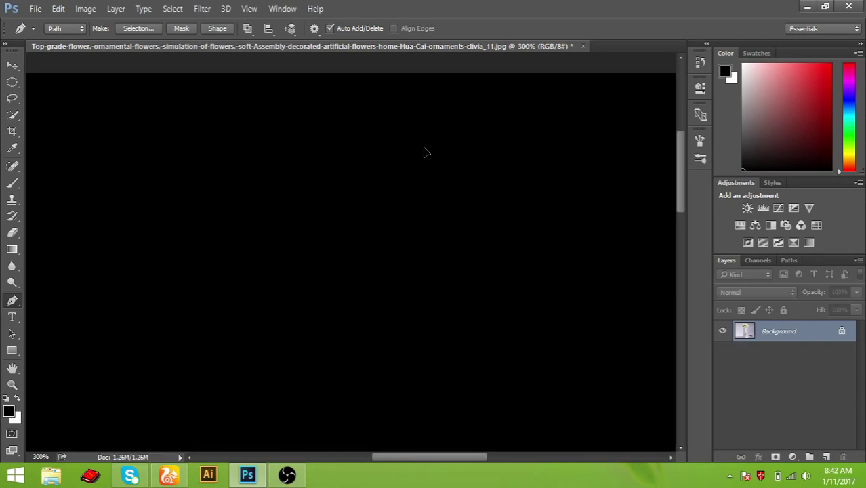
pyautogui.scroll(3, 444, 166)
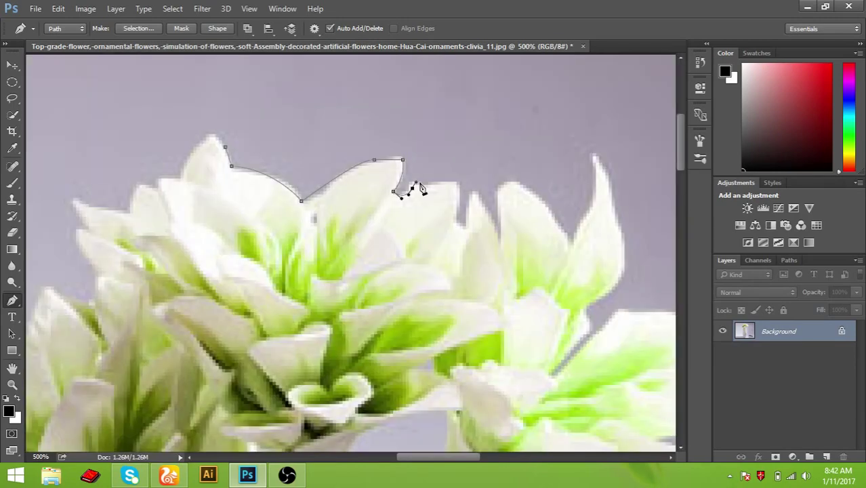
pyautogui.click(457, 185)
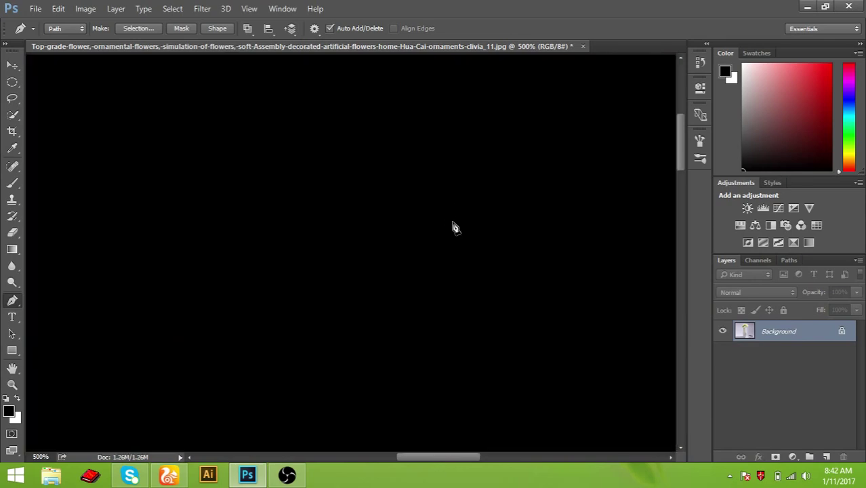
pyautogui.click(453, 224)
pyautogui.moveTo(457, 228); pyautogui.dragTo(466, 234)
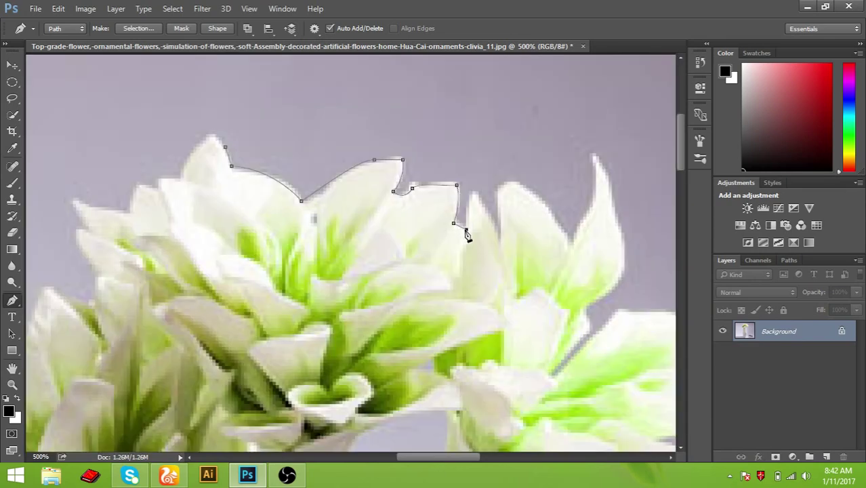
pyautogui.click(466, 230)
pyautogui.click(472, 195)
pyautogui.click(498, 240)
pyautogui.moveTo(510, 185); pyautogui.dragTo(526, 187)
# - Refine the curves around the right petal's tip and continue down its right edge
pyautogui.click(574, 243)
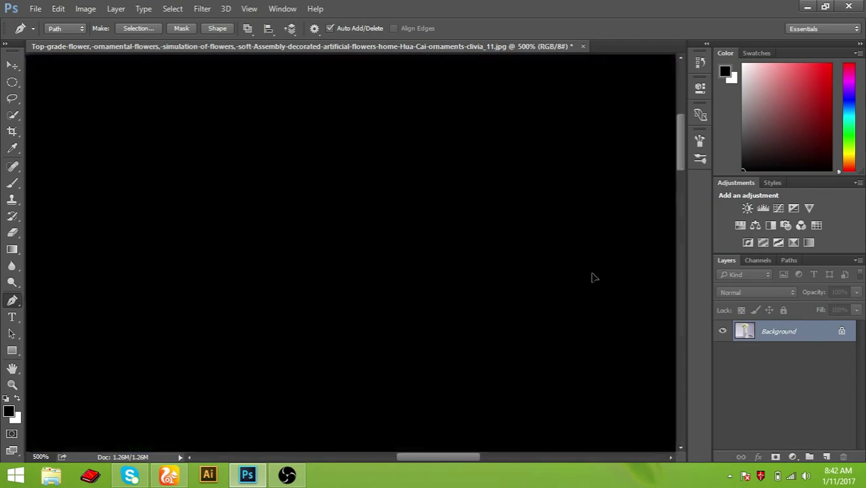
pyautogui.moveTo(575, 250); pyautogui.dragTo(604, 297)
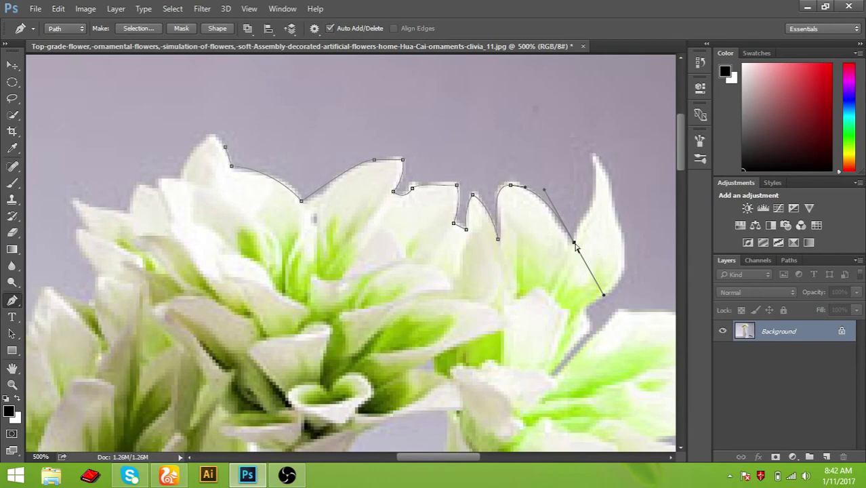
pyautogui.moveTo(577, 248); pyautogui.dragTo(572, 247)
pyautogui.moveTo(598, 296)
pyautogui.mouseDown()
pyautogui.moveTo(596, 209)
pyautogui.moveTo(587, 212)
pyautogui.mouseUp()
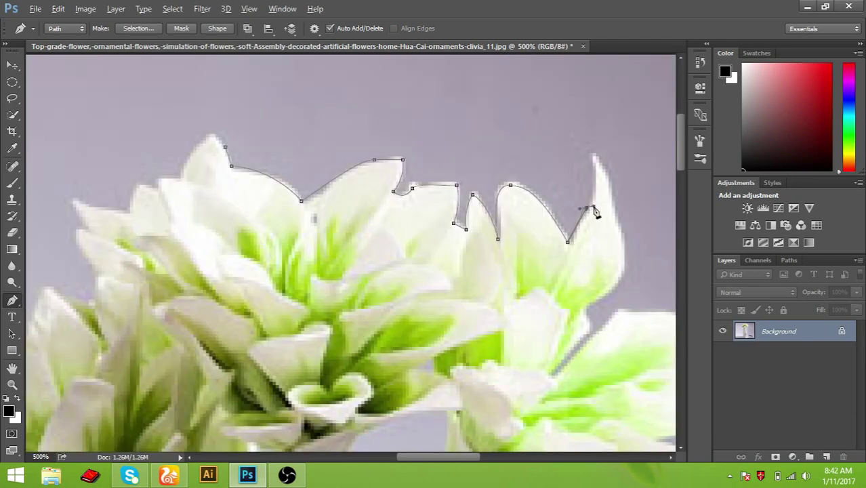
pyautogui.keyDown('ctrl'); pyautogui.click(582, 224); pyautogui.keyUp('ctrl')
pyautogui.moveTo(594, 208); pyautogui.dragTo(597, 198)
pyautogui.click(597, 168)
pyautogui.moveTo(623, 233); pyautogui.dragTo(628, 246)
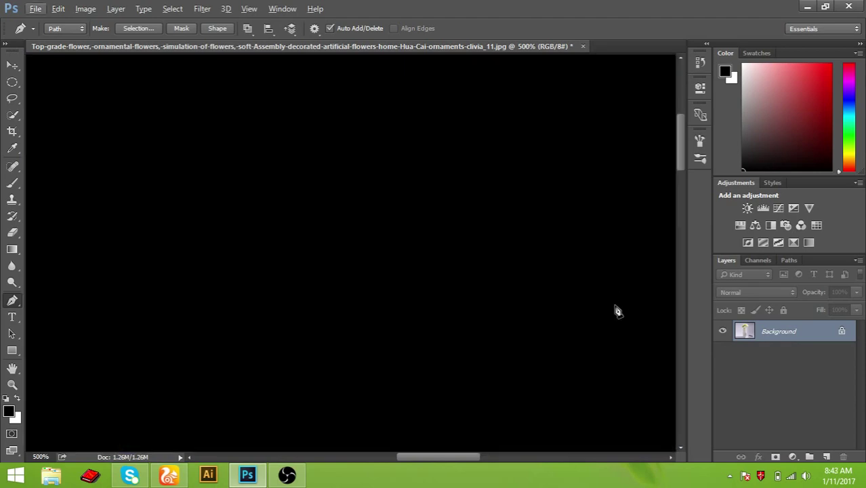
pyautogui.click(617, 310)
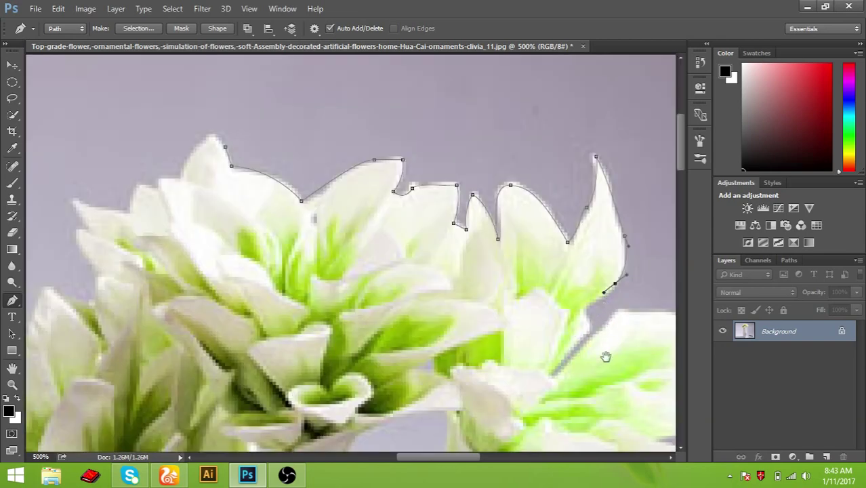
pyautogui.scroll(-2, 608, 292)
# - Trace curved anchors down the petal edge to the lower petal's tip
pyautogui.moveTo(583, 266); pyautogui.dragTo(589, 285)
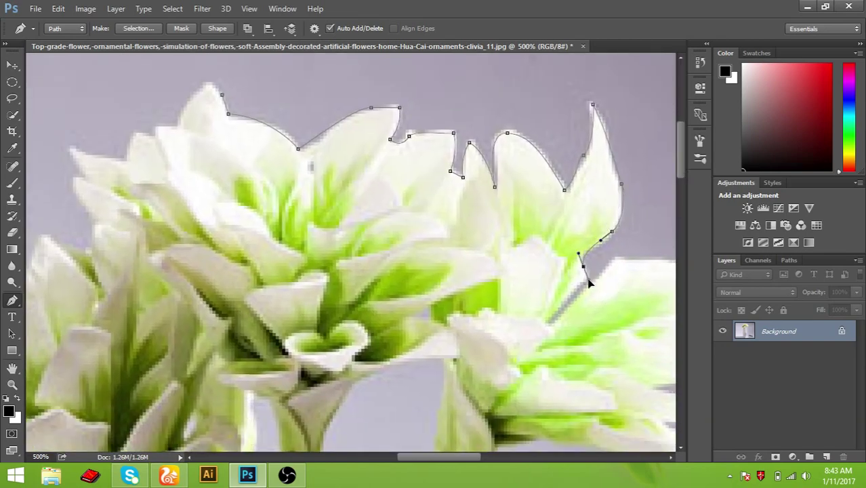
pyautogui.click(550, 316)
pyautogui.moveTo(549, 316)
pyautogui.mouseDown()
pyautogui.moveTo(543, 329)
pyautogui.moveTo(589, 288)
pyautogui.mouseUp()
pyautogui.moveTo(618, 257); pyautogui.dragTo(305, 249)
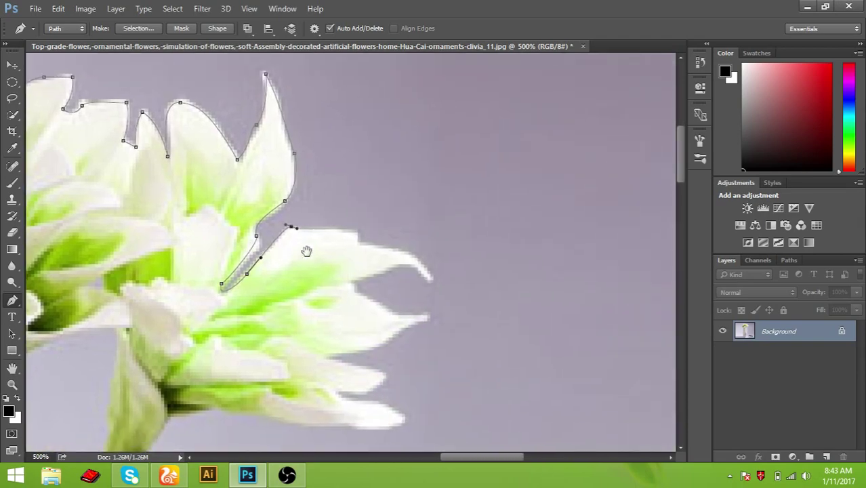
pyautogui.click(355, 233)
pyautogui.moveTo(355, 233)
pyautogui.mouseDown()
pyautogui.moveTo(366, 241)
pyautogui.moveTo(354, 243)
pyautogui.mouseUp()
pyautogui.click(402, 250)
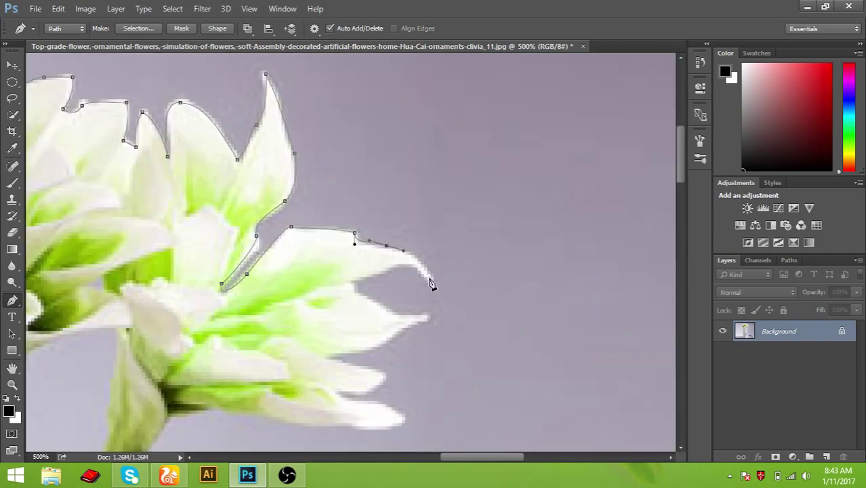
pyautogui.moveTo(426, 287)
pyautogui.mouseDown()
pyautogui.moveTo(420, 270)
pyautogui.moveTo(371, 266)
pyautogui.mouseUp()
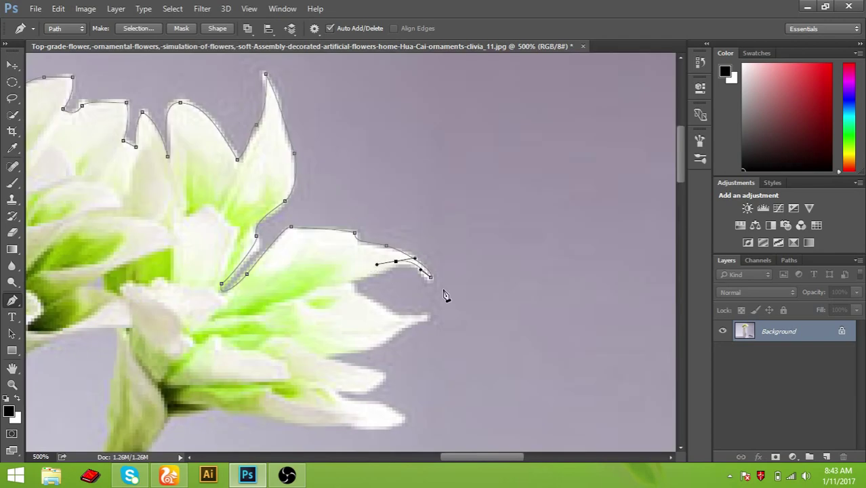
# - Continue the path along the right-hand flower's petals to the next tip
pyautogui.moveTo(476, 283); pyautogui.dragTo(563, 211)
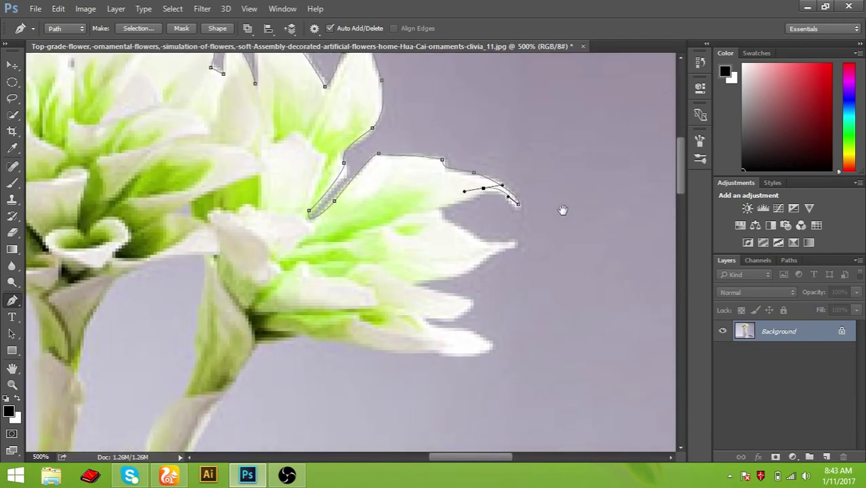
pyautogui.click(438, 212)
pyautogui.moveTo(448, 223); pyautogui.dragTo(448, 225)
pyautogui.moveTo(503, 240); pyautogui.dragTo(513, 239)
pyautogui.click(514, 242)
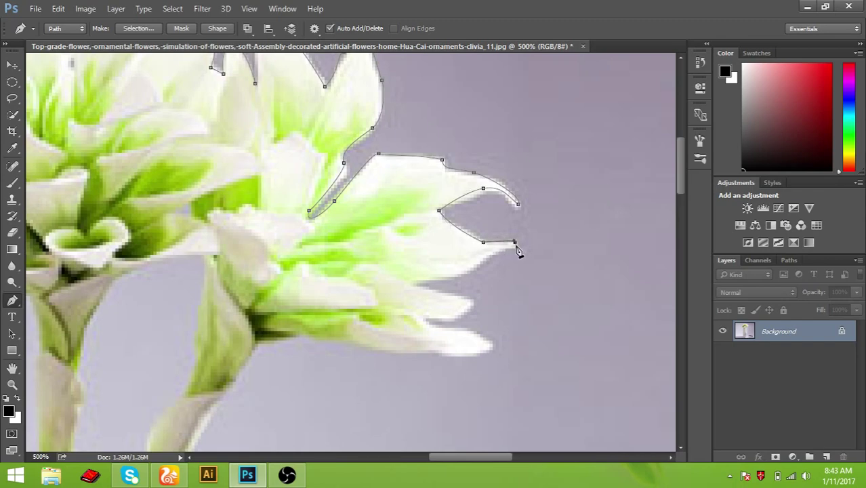
pyautogui.moveTo(515, 242)
pyautogui.mouseDown()
pyautogui.moveTo(491, 249)
pyautogui.moveTo(545, 197)
pyautogui.mouseUp()
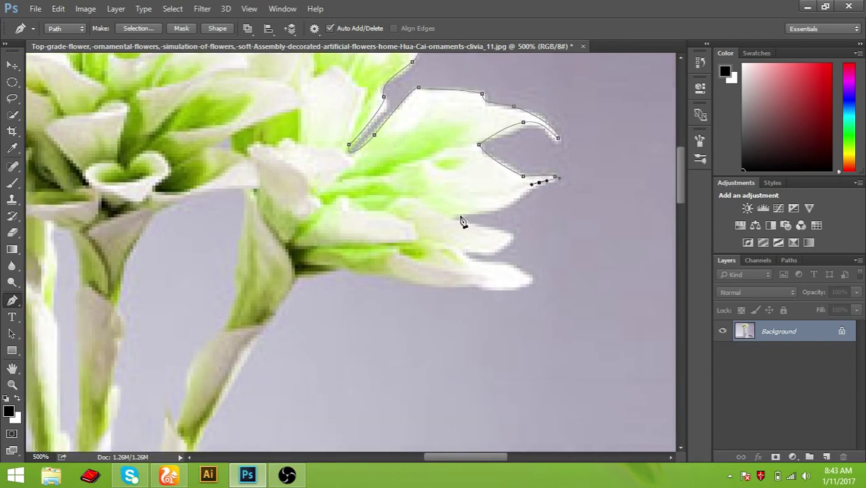
pyautogui.moveTo(460, 215); pyautogui.dragTo(404, 226)
pyautogui.moveTo(513, 236); pyautogui.dragTo(512, 252)
# - Curve around the remaining petals and along the flower's underside to the stem
pyautogui.moveTo(469, 250); pyautogui.dragTo(454, 248)
pyautogui.moveTo(539, 258); pyautogui.dragTo(552, 197)
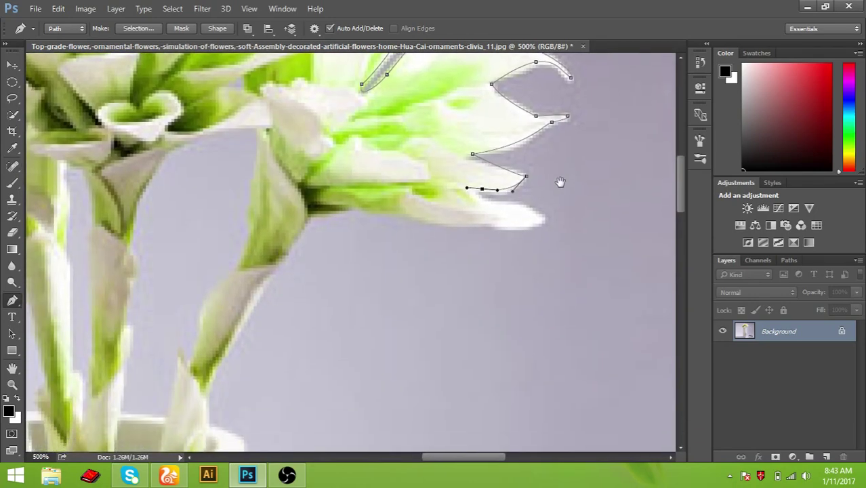
pyautogui.moveTo(494, 206); pyautogui.dragTo(557, 234)
pyautogui.click(491, 228)
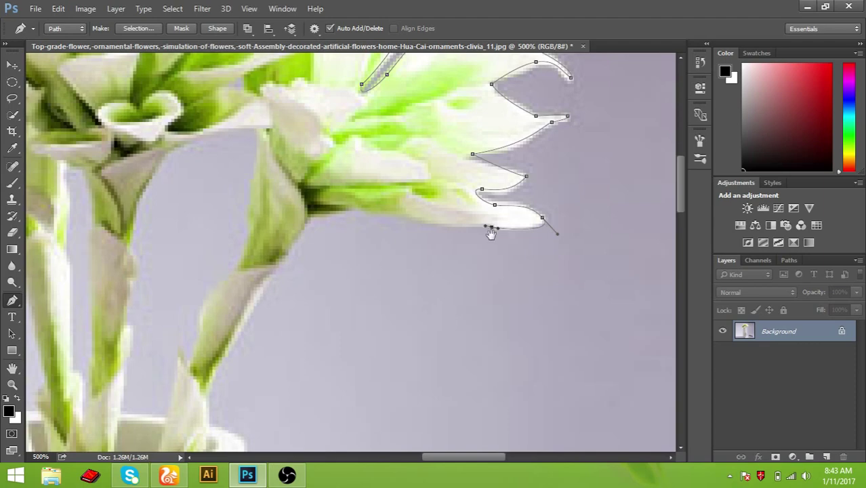
pyautogui.moveTo(435, 227); pyautogui.dragTo(486, 233)
pyautogui.click(480, 233)
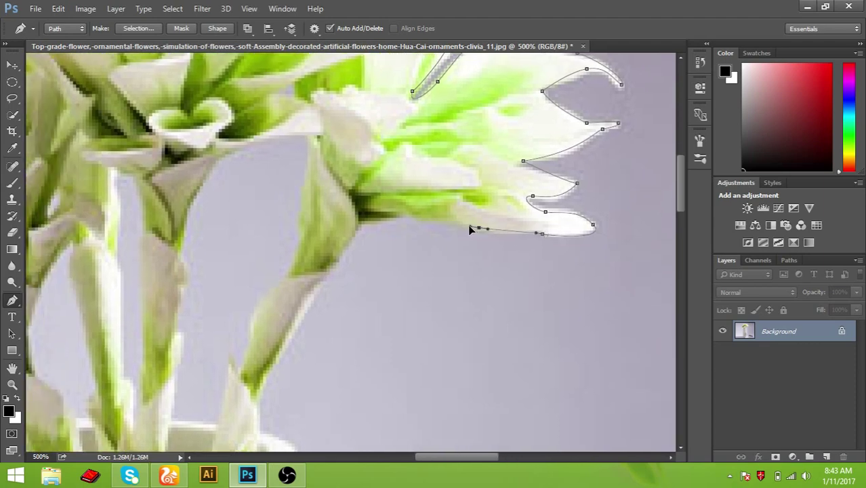
pyautogui.click(442, 228)
pyautogui.moveTo(422, 218); pyautogui.dragTo(544, 244)
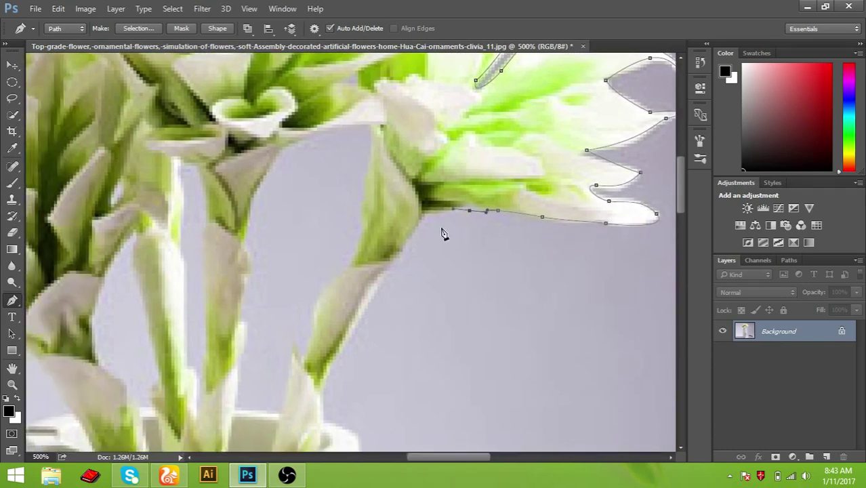
pyautogui.moveTo(462, 283); pyautogui.dragTo(522, 183)
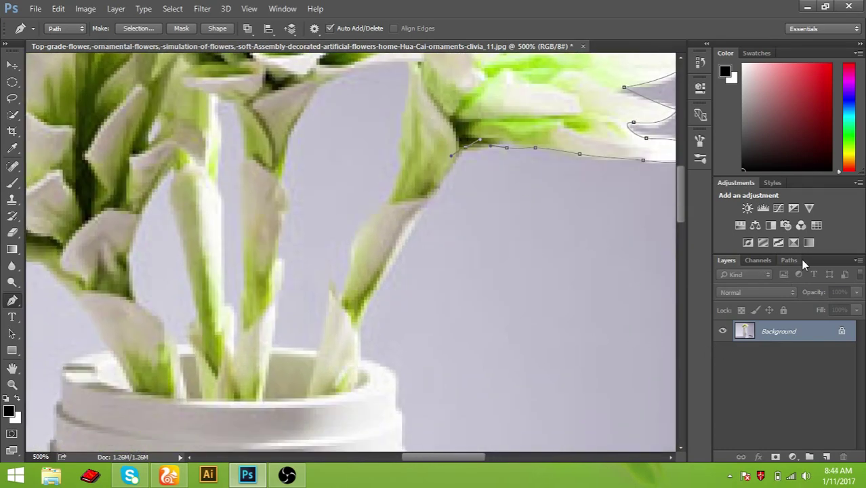
# - Trace the path down the stem edge to a curved anchor at the vase rim
pyautogui.click(428, 203)
pyautogui.scroll(-2, 424, 205)
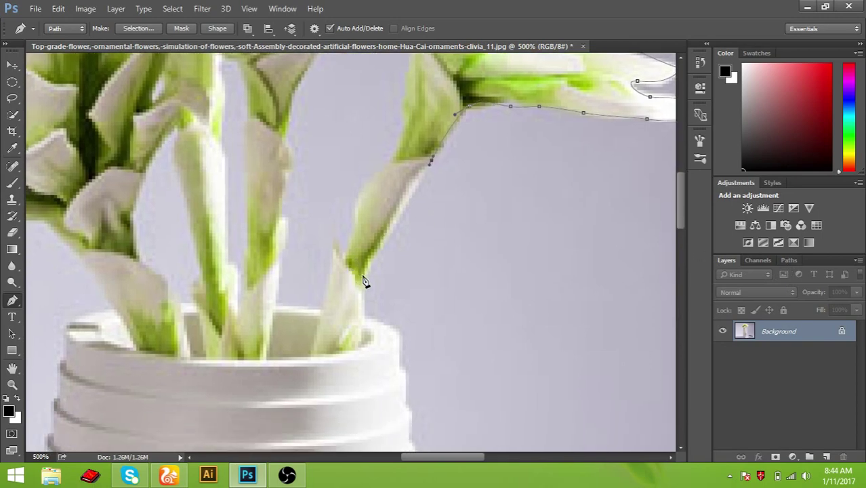
pyautogui.click(361, 283)
pyautogui.moveTo(394, 304)
pyautogui.mouseDown()
pyautogui.moveTo(403, 245)
pyautogui.moveTo(409, 266)
pyautogui.mouseUp()
pyautogui.click(374, 258)
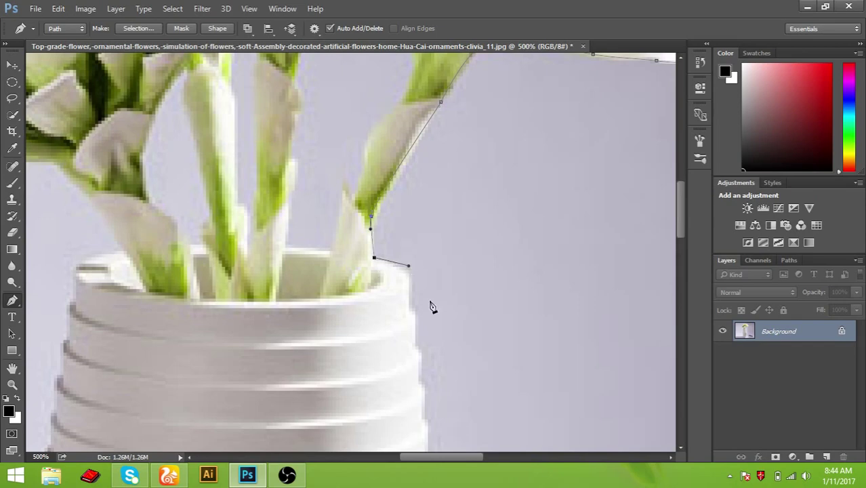
pyautogui.moveTo(406, 299)
pyautogui.mouseDown()
pyautogui.moveTo(417, 315)
pyautogui.moveTo(432, 189)
pyautogui.mouseUp()
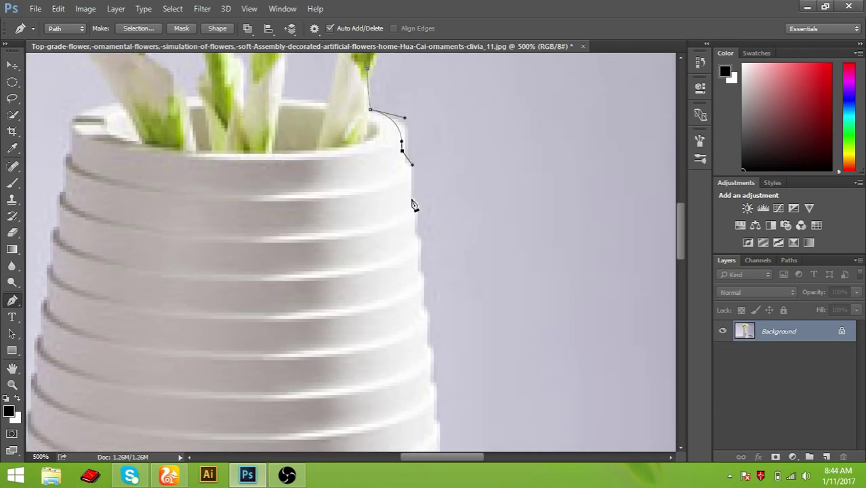
pyautogui.moveTo(412, 198); pyautogui.dragTo(421, 202)
# - Follow the vase's right side down across its first ribs
pyautogui.click(418, 237)
pyautogui.moveTo(439, 269); pyautogui.dragTo(432, 275)
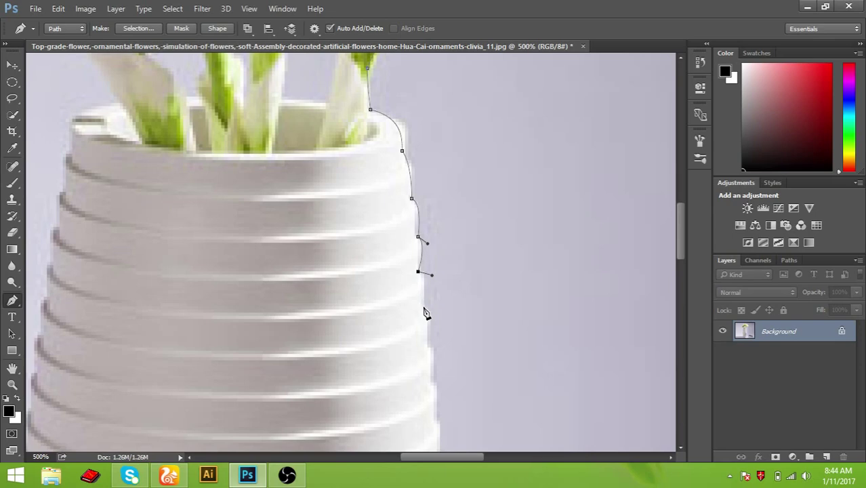
pyautogui.moveTo(438, 322); pyautogui.dragTo(440, 332)
pyautogui.moveTo(448, 372); pyautogui.dragTo(465, 174)
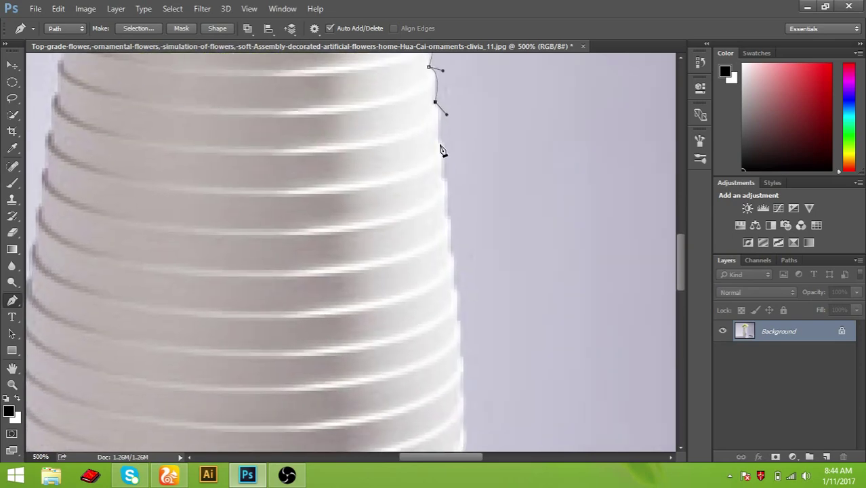
pyautogui.click(439, 146)
pyautogui.moveTo(439, 145); pyautogui.dragTo(451, 147)
pyautogui.moveTo(456, 187); pyautogui.dragTo(456, 184)
# - Continue placing and shaping anchors lower down the vase's right edge
pyautogui.click(448, 217)
pyautogui.moveTo(502, 291); pyautogui.dragTo(485, 251)
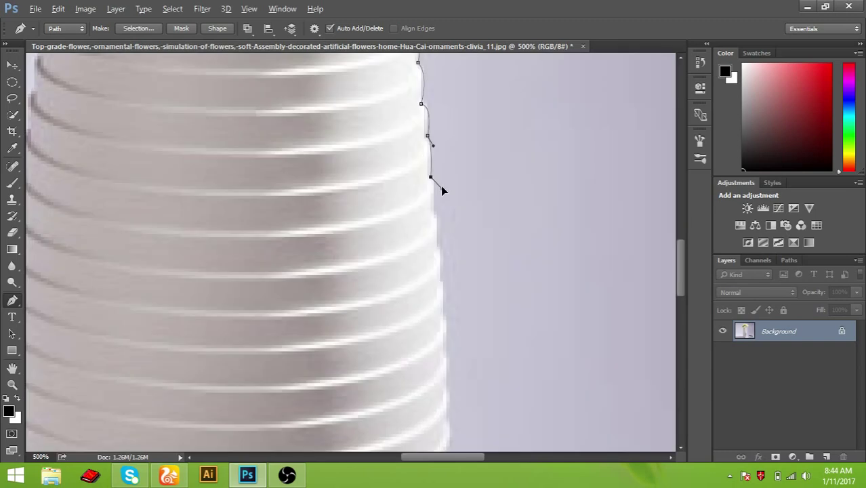
pyautogui.moveTo(442, 191); pyautogui.dragTo(433, 179)
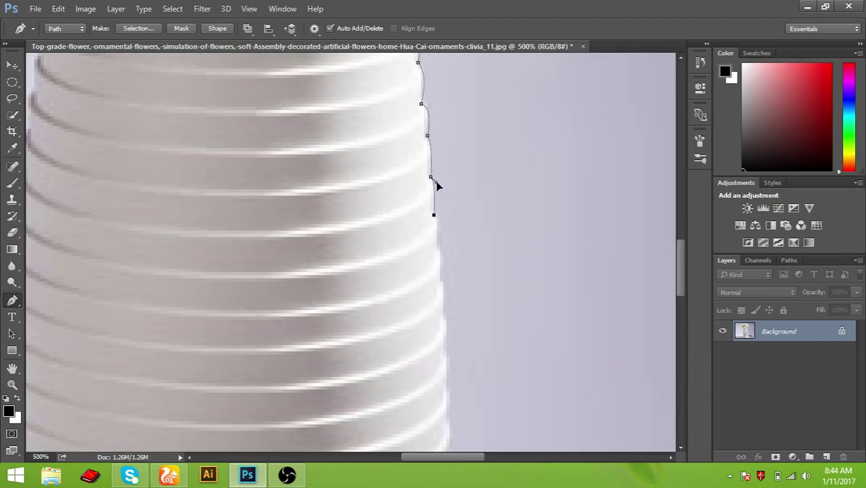
pyautogui.click(438, 256)
pyautogui.moveTo(445, 266); pyautogui.dragTo(445, 264)
pyautogui.click(440, 282)
# - Zoom out to 400%, undo a misplaced anchor, and trace to the vase's bottom corner
pyautogui.moveTo(460, 296); pyautogui.dragTo(456, 151)
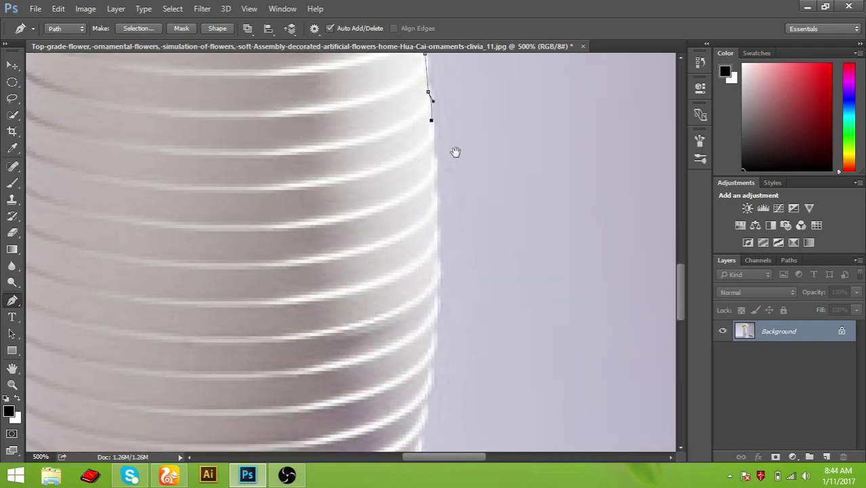
pyautogui.moveTo(494, 293)
pyautogui.mouseDown()
pyautogui.moveTo(463, 262)
pyautogui.moveTo(470, 218)
pyautogui.moveTo(393, 346)
pyautogui.mouseUp()
pyautogui.keyDown('ctrl'); pyautogui.keyDown('alt'); pyautogui.click(364, 157); pyautogui.keyUp('alt'); pyautogui.keyUp('ctrl')
pyautogui.moveTo(397, 213)
pyautogui.mouseDown()
pyautogui.moveTo(410, 254)
pyautogui.moveTo(406, 233)
pyautogui.mouseUp()
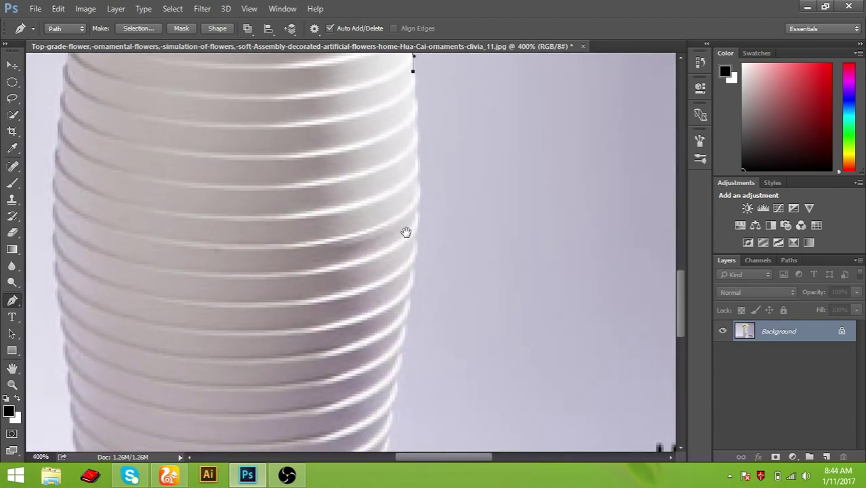
pyautogui.click(411, 293)
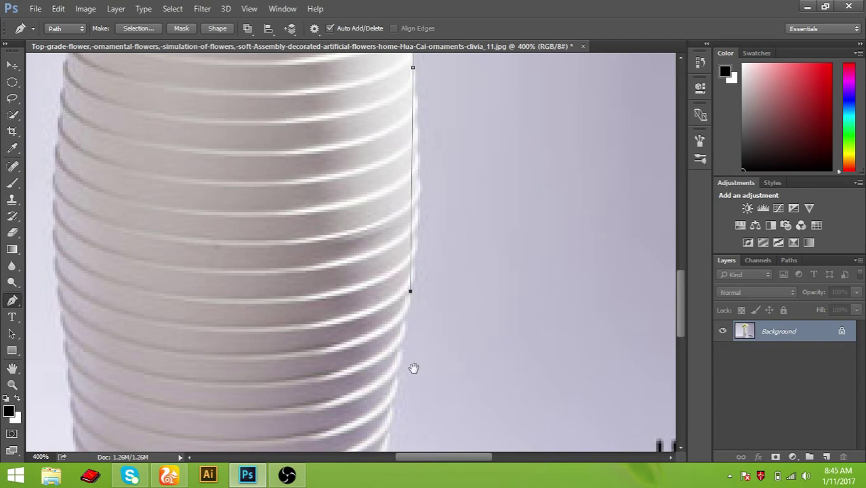
pyautogui.hotkey('ctrl', 'z')
pyautogui.moveTo(411, 287); pyautogui.dragTo(400, 351)
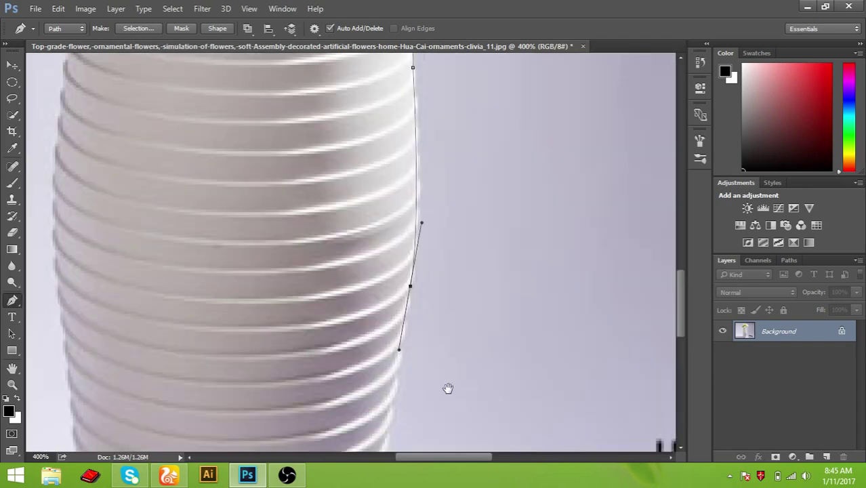
pyautogui.moveTo(446, 389); pyautogui.dragTo(463, 193)
pyautogui.moveTo(363, 395); pyautogui.dragTo(372, 331)
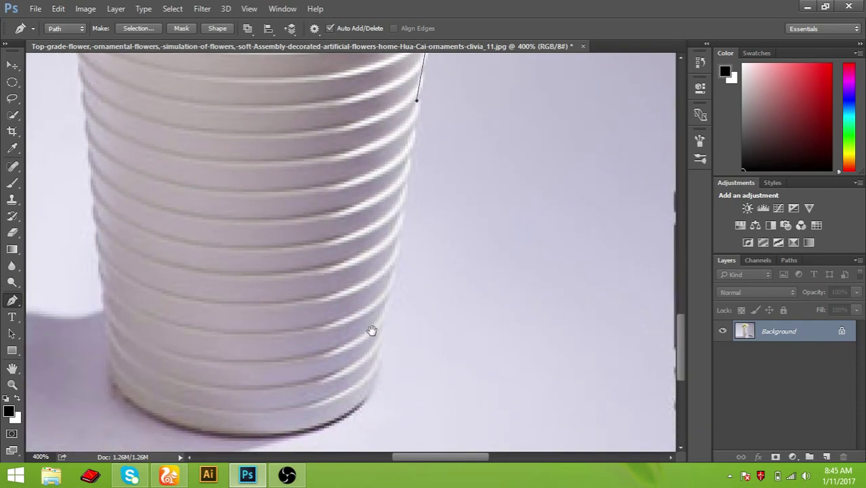
pyautogui.click(380, 375)
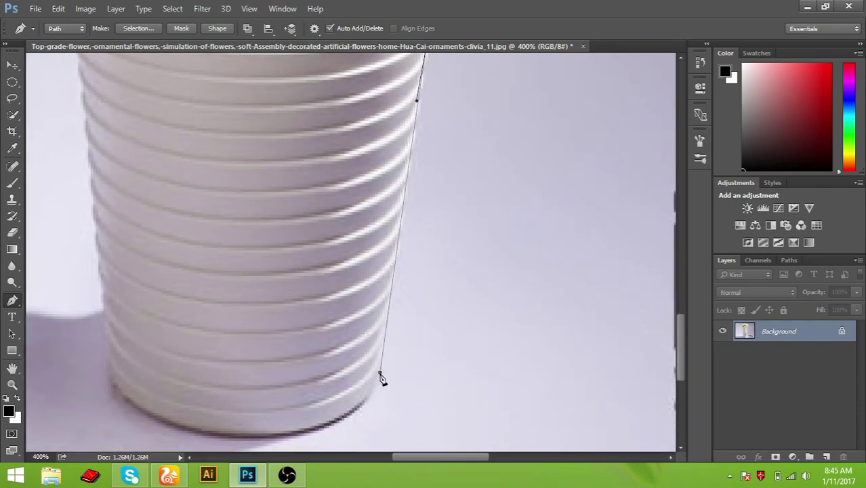
pyautogui.click(368, 410)
# - Curve the path along the vase bottom, anchor its lower-left corner, and climb the left edge
pyautogui.moveTo(407, 405); pyautogui.dragTo(567, 265)
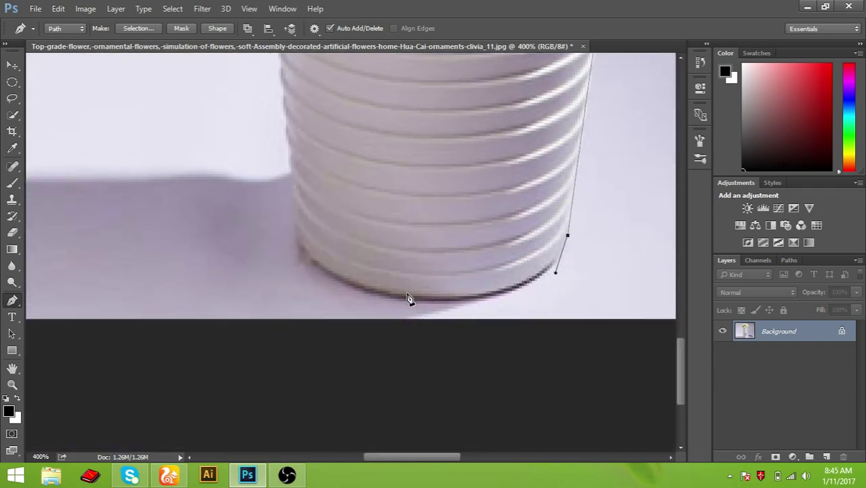
pyautogui.moveTo(499, 298)
pyautogui.mouseDown()
pyautogui.moveTo(317, 292)
pyautogui.moveTo(332, 292)
pyautogui.mouseUp()
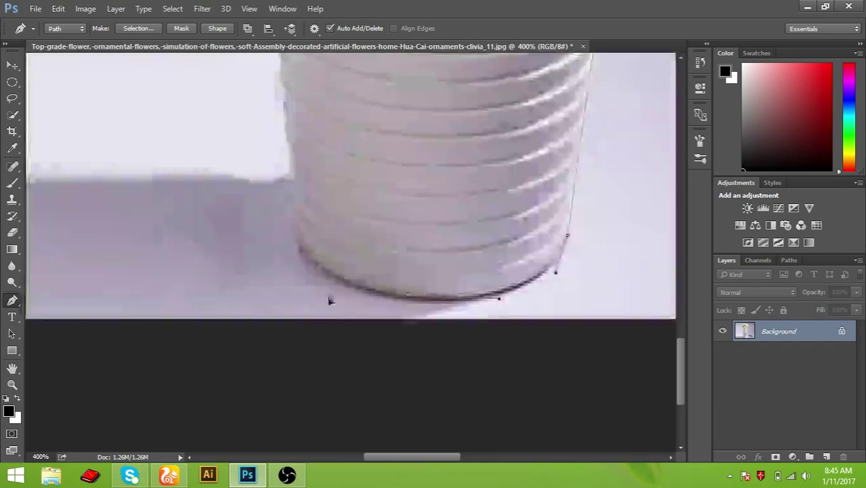
pyautogui.moveTo(325, 284); pyautogui.dragTo(326, 282)
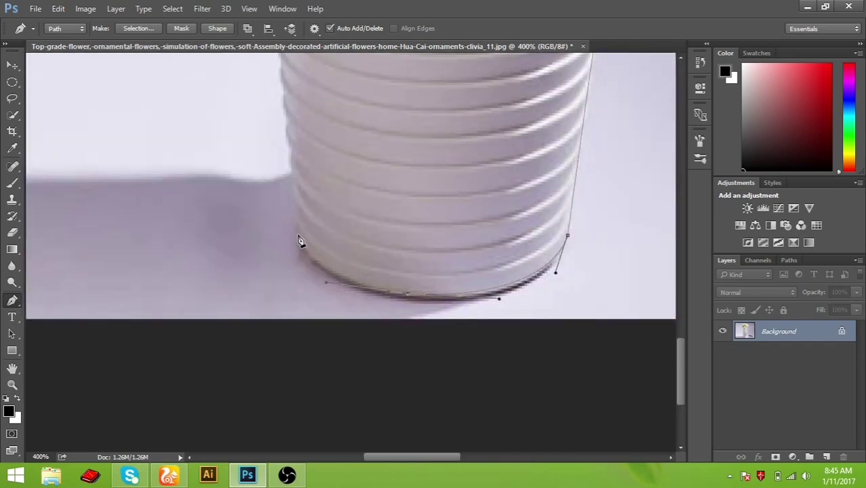
pyautogui.keyDown('ctrl'); pyautogui.click(298, 239); pyautogui.keyUp('ctrl')
pyautogui.moveTo(364, 122); pyautogui.dragTo(373, 324)
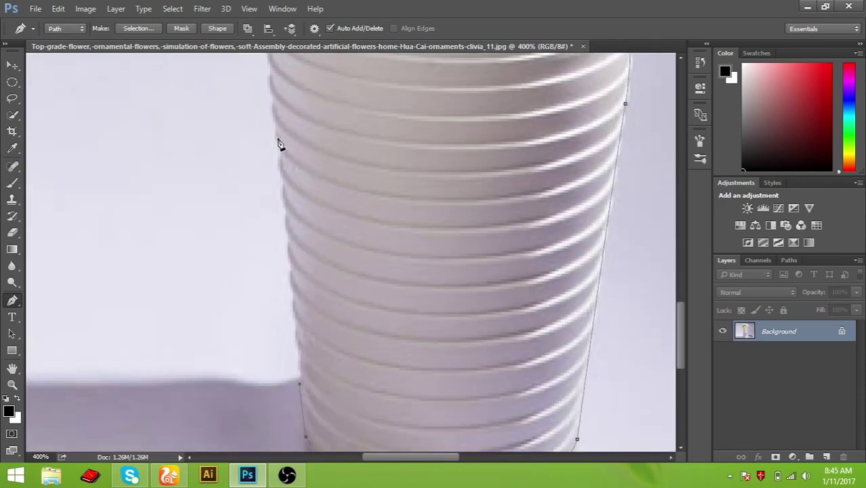
pyautogui.moveTo(313, 102); pyautogui.dragTo(314, 104)
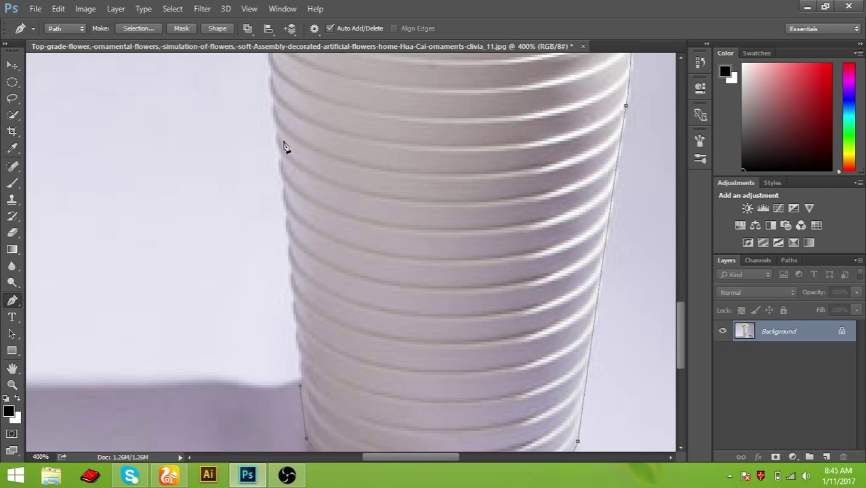
pyautogui.moveTo(285, 148); pyautogui.dragTo(371, 313)
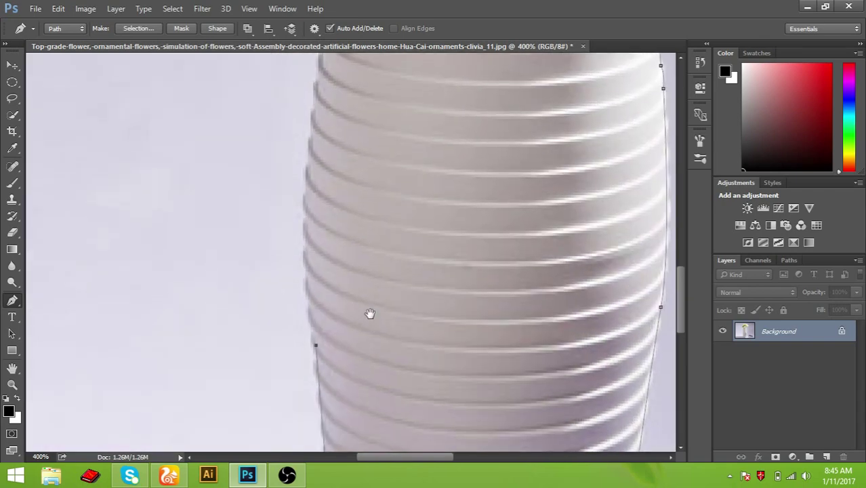
pyautogui.moveTo(316, 109); pyautogui.dragTo(322, 69)
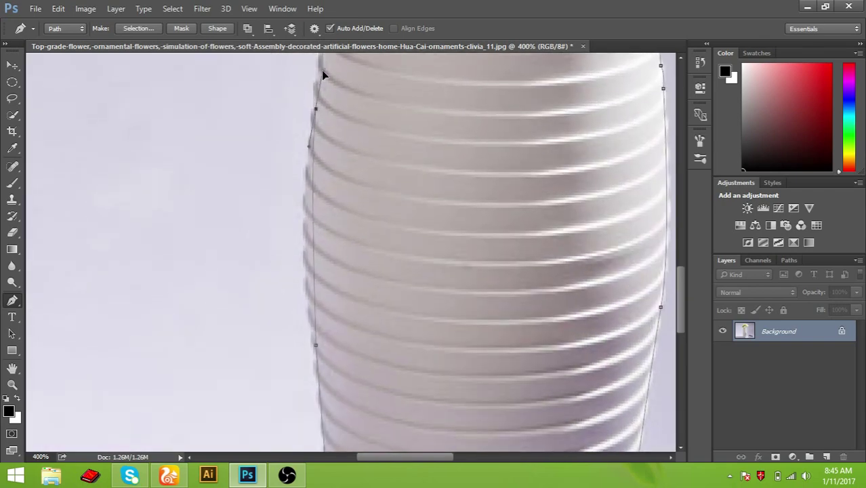
pyautogui.moveTo(308, 138)
pyautogui.mouseDown()
pyautogui.moveTo(294, 203)
pyautogui.moveTo(301, 199)
pyautogui.mouseUp()
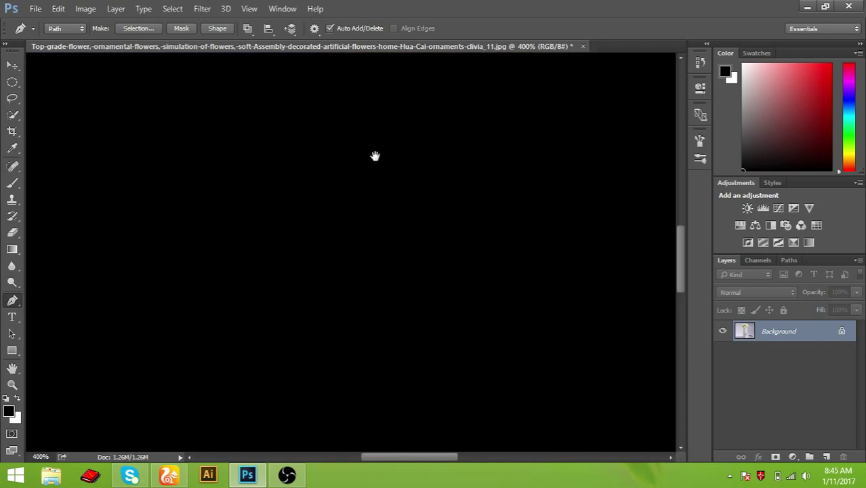
pyautogui.moveTo(377, 155); pyautogui.dragTo(398, 309)
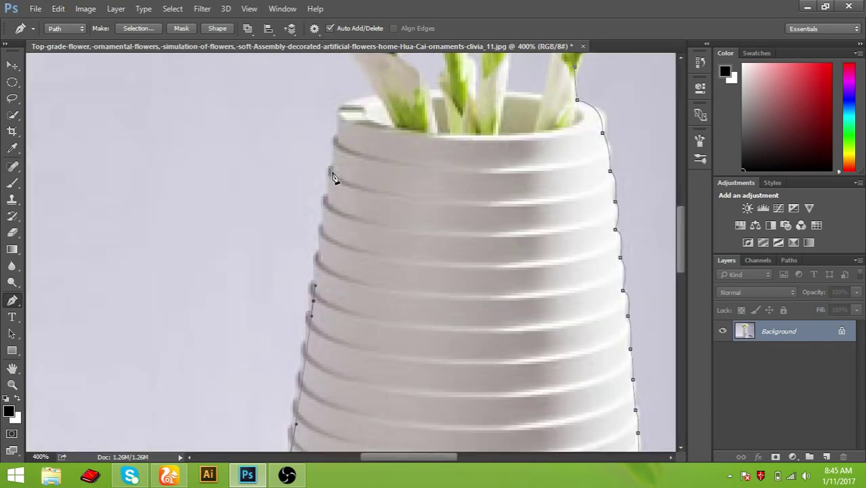
# - Extend the path up the vase's left edge to the rim and along the stem
pyautogui.click(339, 111)
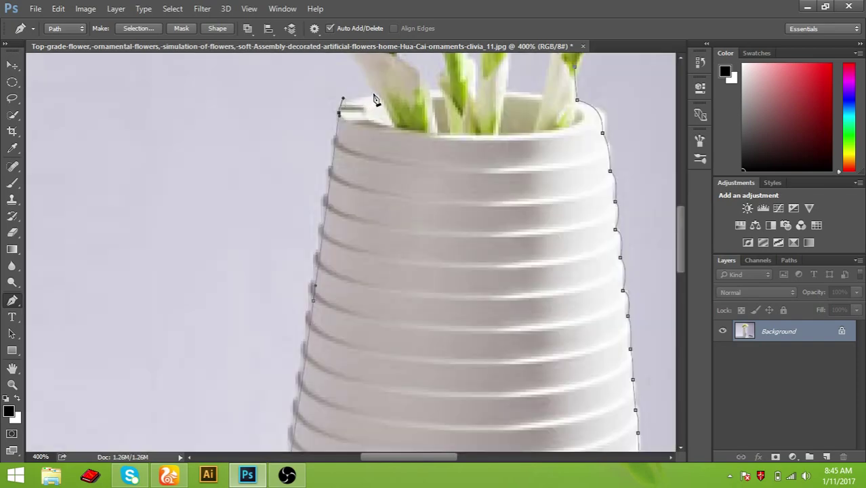
pyautogui.moveTo(343, 99); pyautogui.dragTo(380, 100)
pyautogui.scroll(3, 466, 284)
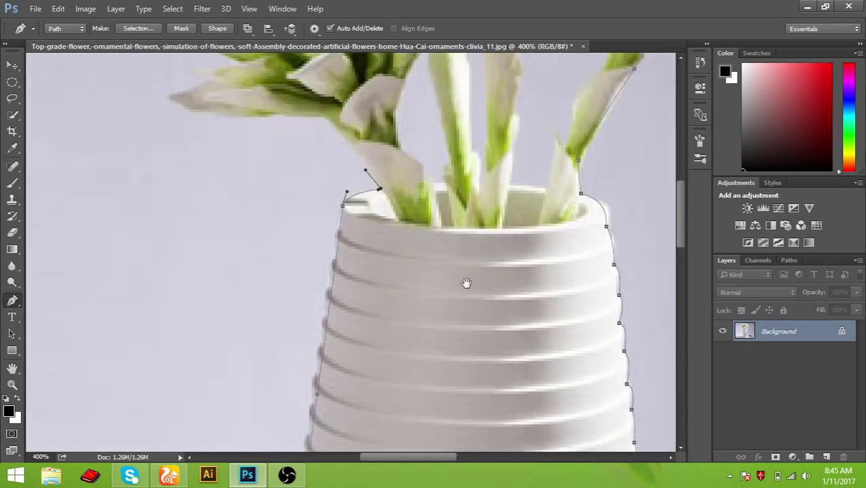
pyautogui.scroll(3, 465, 354)
pyautogui.moveTo(327, 241); pyautogui.dragTo(311, 236)
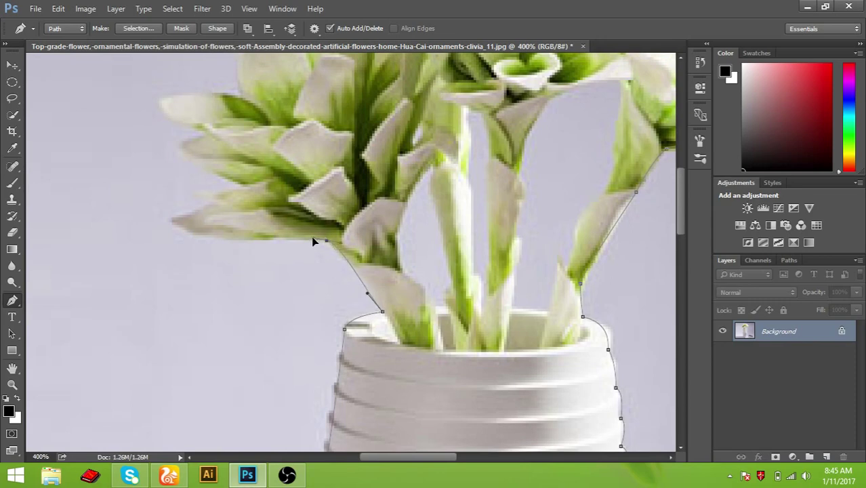
pyautogui.moveTo(430, 299); pyautogui.dragTo(513, 325)
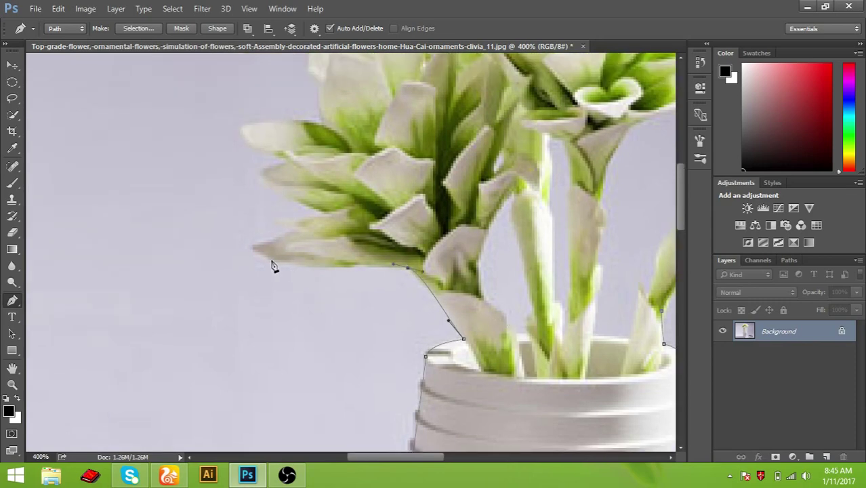
# - Outline the lower-left leaf tip and the first lower petals of the left flower
pyautogui.moveTo(271, 260); pyautogui.dragTo(257, 253)
pyautogui.click(256, 246)
pyautogui.moveTo(303, 226); pyautogui.dragTo(304, 222)
pyautogui.click(322, 215)
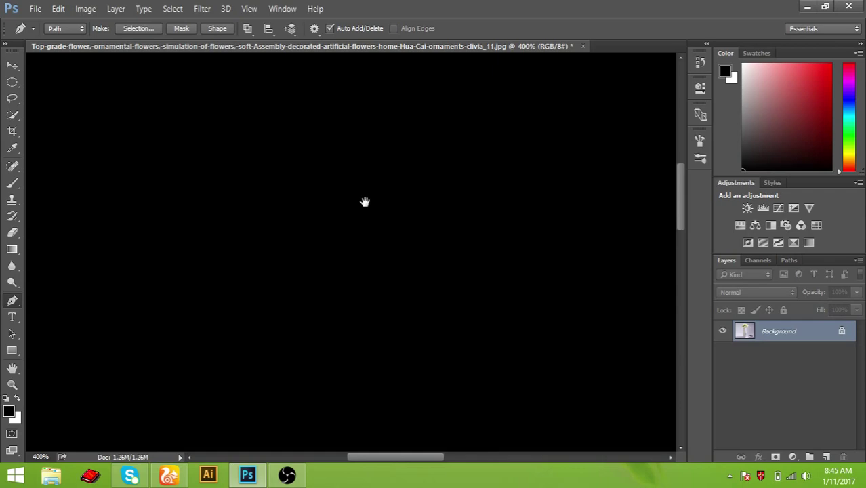
pyautogui.moveTo(363, 199); pyautogui.dragTo(490, 327)
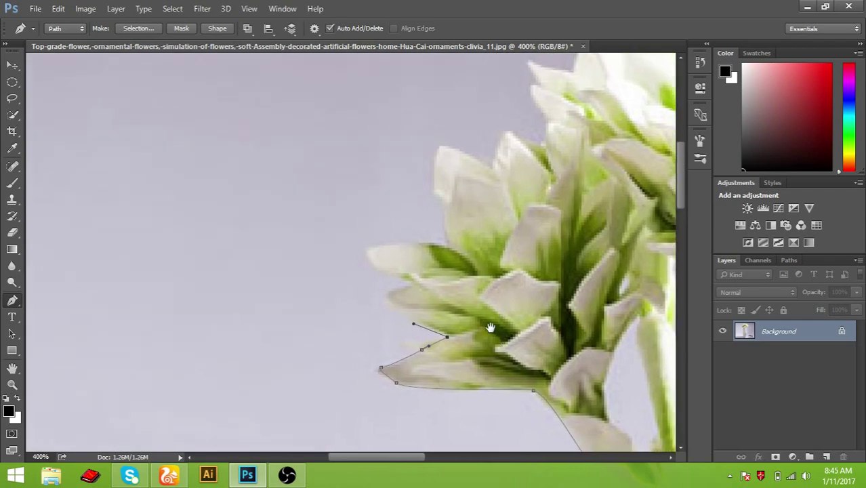
pyautogui.moveTo(410, 331); pyautogui.dragTo(425, 313)
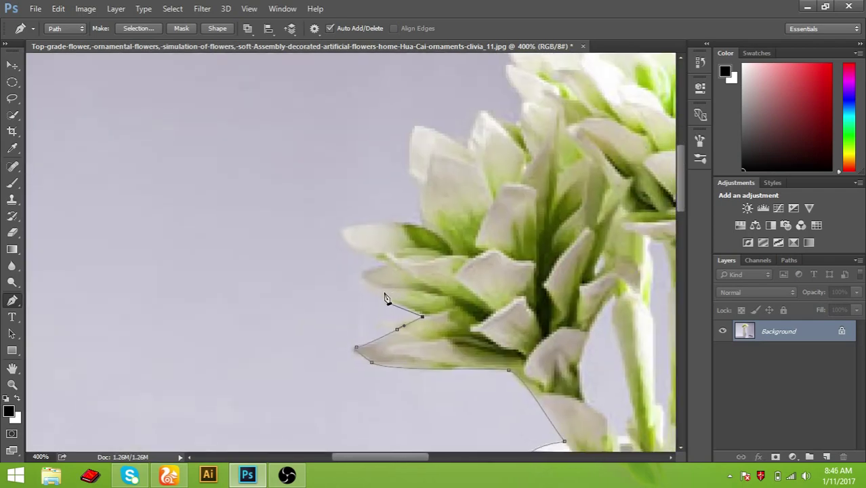
pyautogui.moveTo(364, 275)
pyautogui.mouseDown()
pyautogui.moveTo(389, 265)
pyautogui.moveTo(346, 253)
pyautogui.moveTo(379, 229)
pyautogui.mouseUp()
pyautogui.scroll(3, 441, 212)
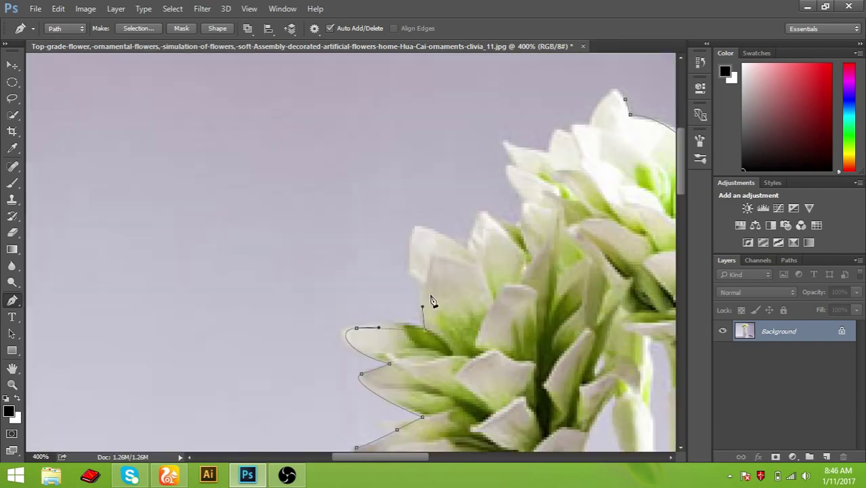
pyautogui.moveTo(420, 283); pyautogui.dragTo(401, 260)
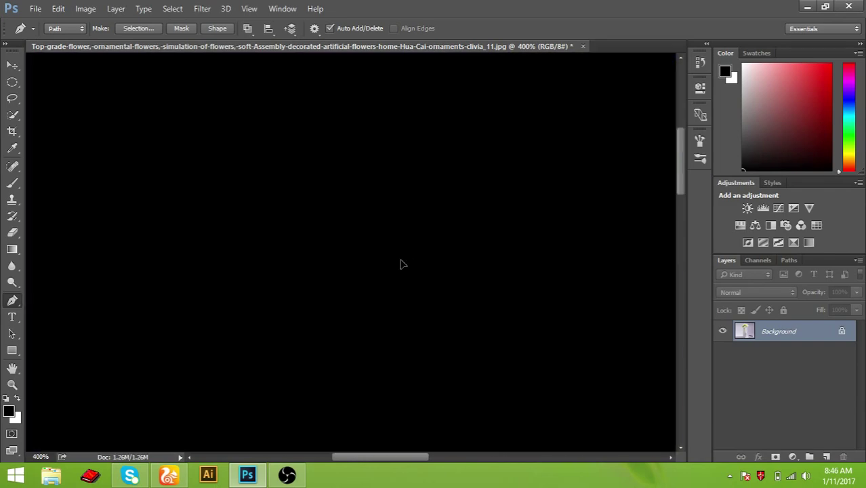
# - Trace the left flower's petals upward toward the upper petal tips
pyautogui.click(415, 240)
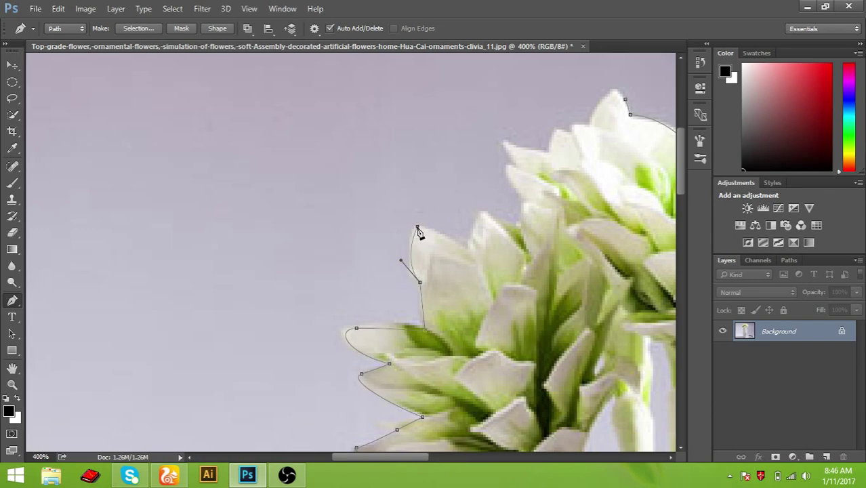
pyautogui.click(468, 256)
pyautogui.moveTo(471, 257); pyautogui.dragTo(479, 272)
pyautogui.moveTo(483, 224)
pyautogui.mouseDown()
pyautogui.moveTo(465, 219)
pyautogui.moveTo(492, 217)
pyautogui.mouseUp()
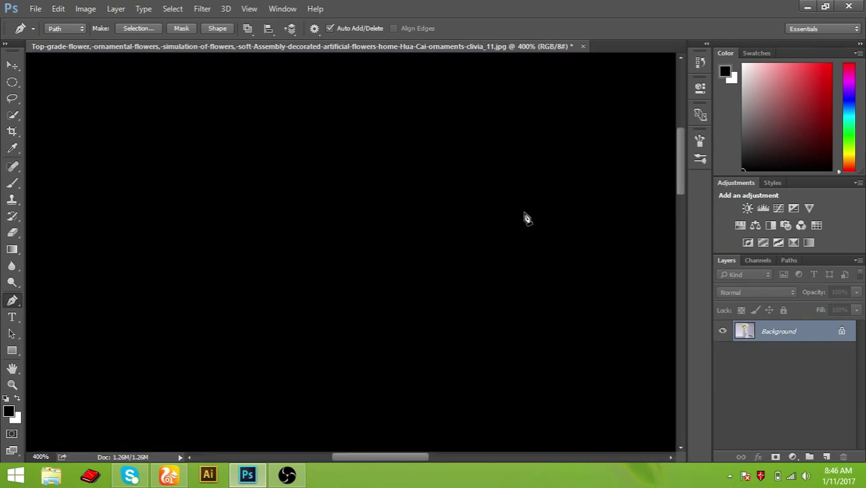
pyautogui.moveTo(524, 214); pyautogui.dragTo(557, 273)
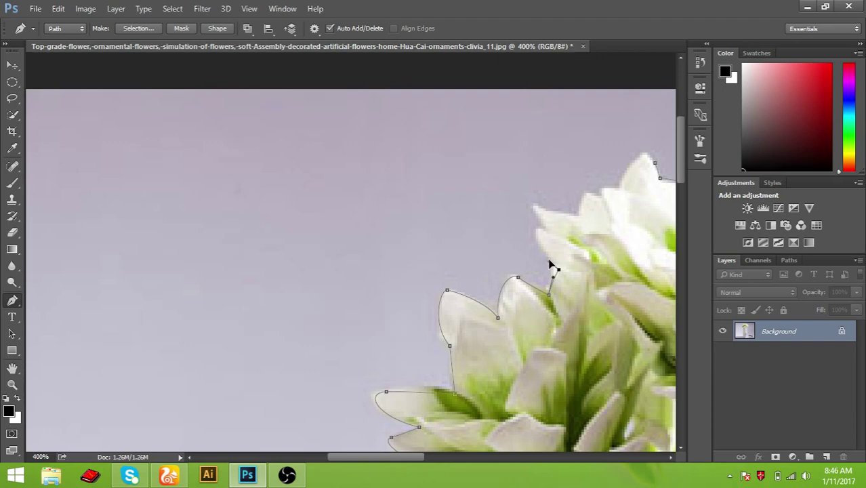
pyautogui.click(540, 235)
pyautogui.moveTo(533, 206); pyautogui.dragTo(530, 201)
# - Close the path at the top petal tip and zoom out to 100%
pyautogui.moveTo(574, 219)
pyautogui.mouseDown()
pyautogui.moveTo(584, 221)
pyautogui.moveTo(536, 274)
pyautogui.mouseUp()
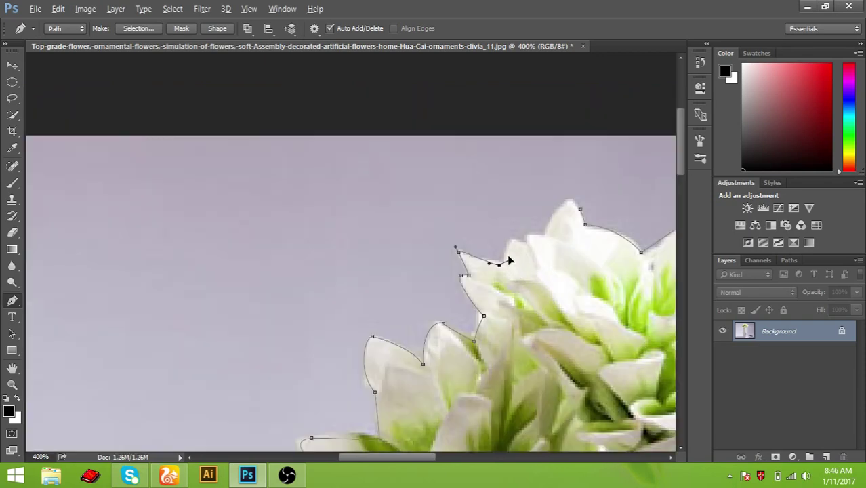
pyautogui.moveTo(521, 242)
pyautogui.mouseDown()
pyautogui.moveTo(535, 254)
pyautogui.moveTo(532, 238)
pyautogui.mouseUp()
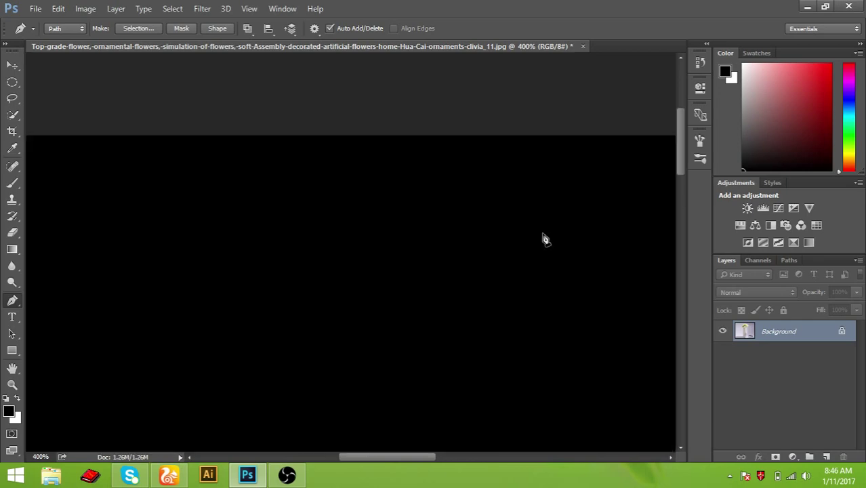
pyautogui.click(552, 238)
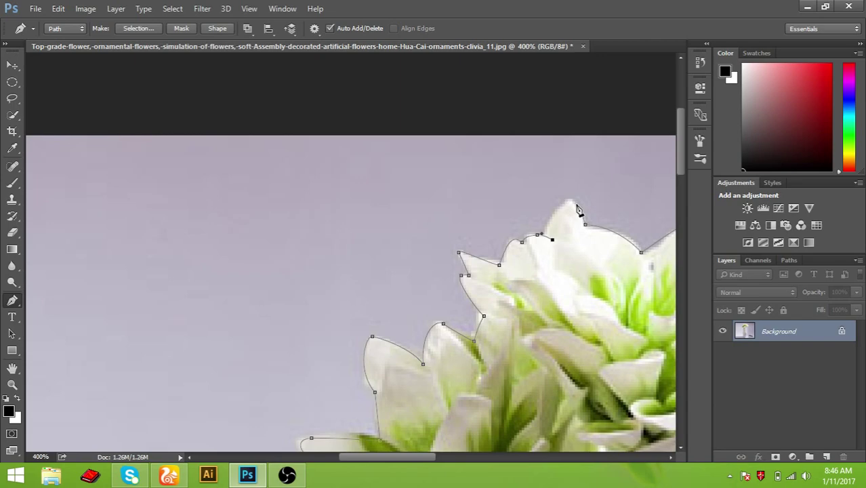
pyautogui.moveTo(568, 204); pyautogui.dragTo(581, 199)
pyautogui.keyDown('alt'); pyautogui.click(467, 263); pyautogui.keyUp('alt')
pyautogui.keyDown('alt'); pyautogui.click(468, 262); pyautogui.keyUp('alt')
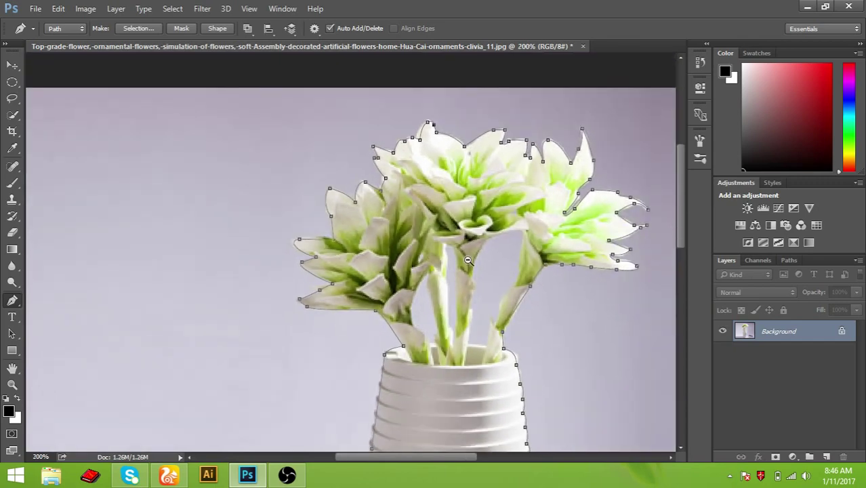
pyautogui.keyDown('alt'); pyautogui.click(468, 261); pyautogui.keyUp('alt')
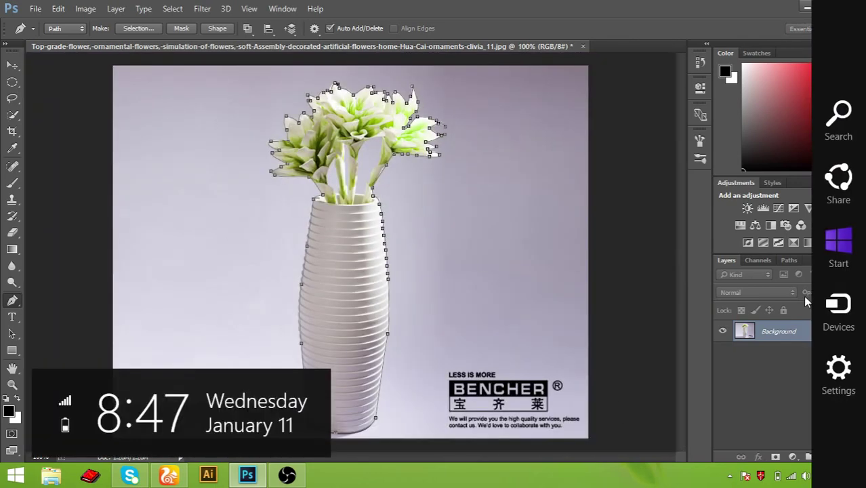
# - Save the work path as Path 2 and move the empty Path 1 below it
pyautogui.click(790, 260)
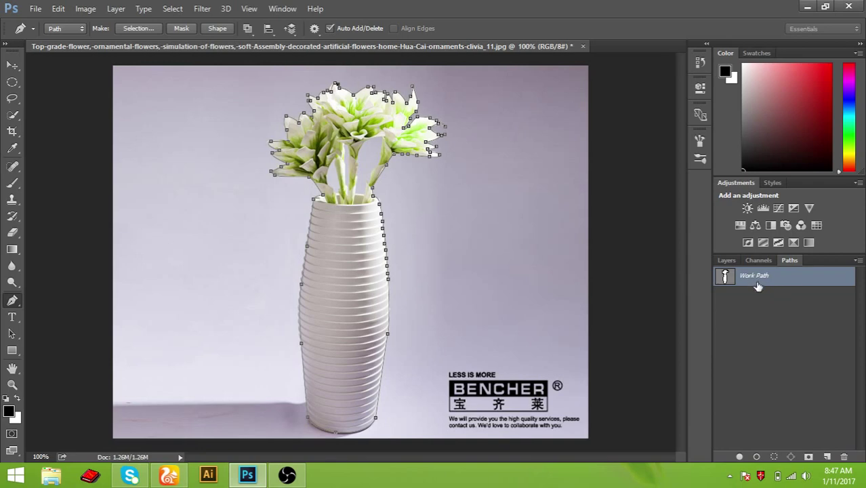
pyautogui.click(827, 457)
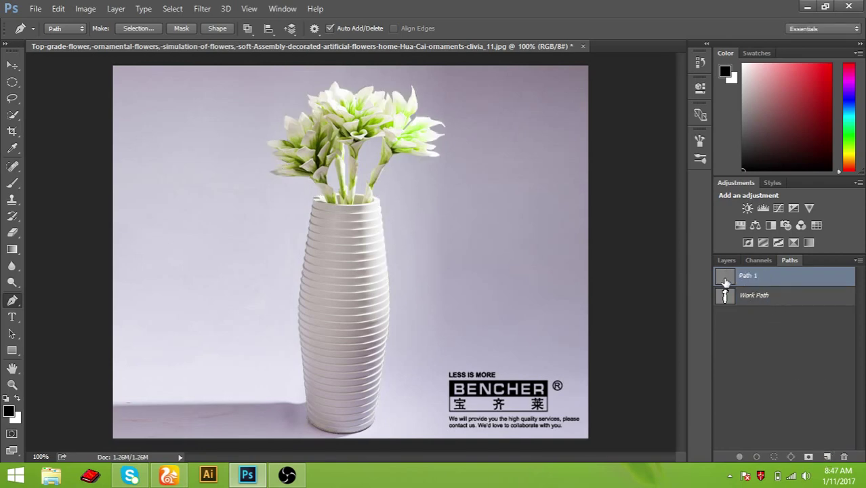
pyautogui.doubleClick(758, 297)
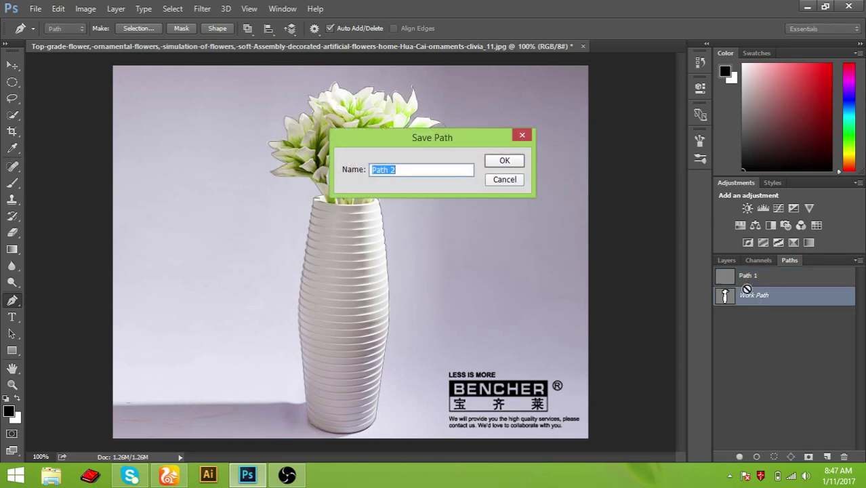
pyautogui.click(508, 160)
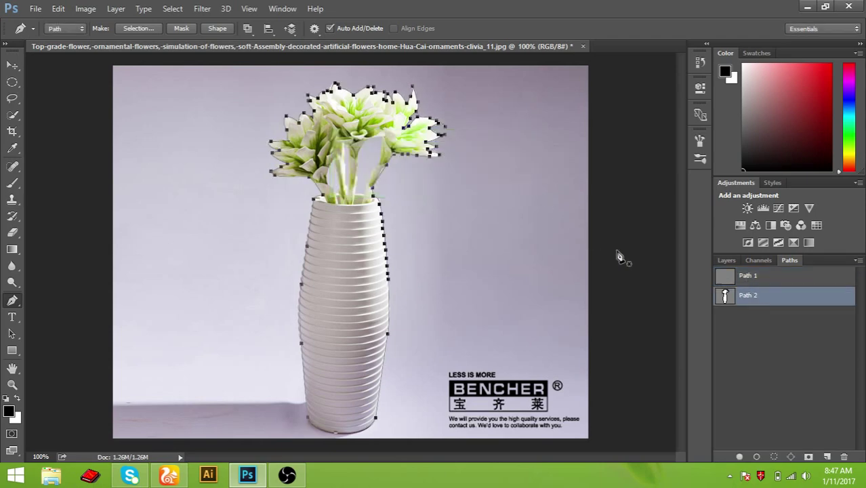
pyautogui.click(748, 277)
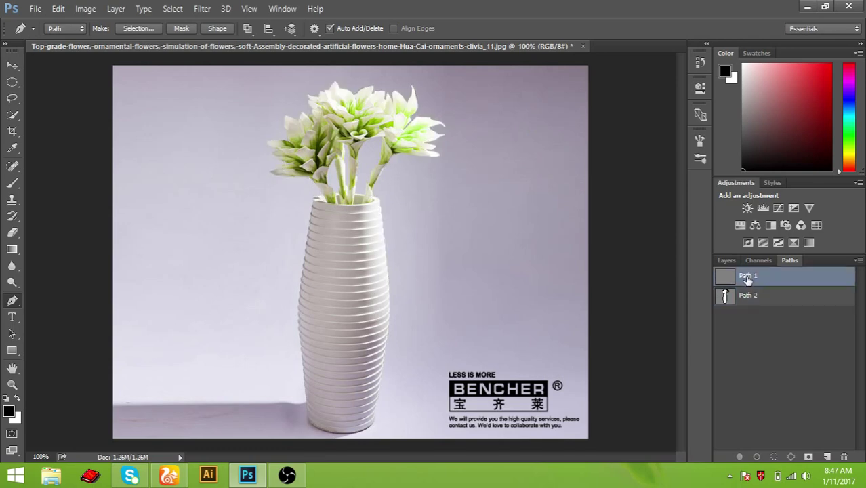
pyautogui.moveTo(747, 279); pyautogui.dragTo(751, 303)
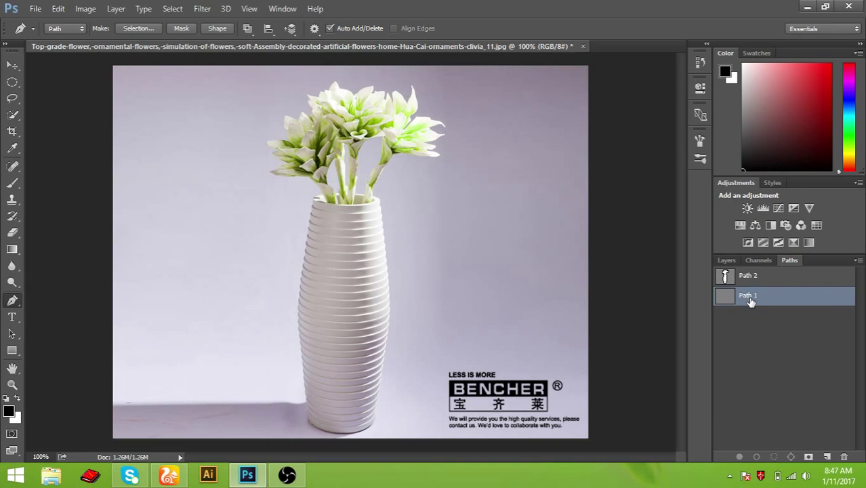
pyautogui.moveTo(369, 175); pyautogui.dragTo(408, 183)
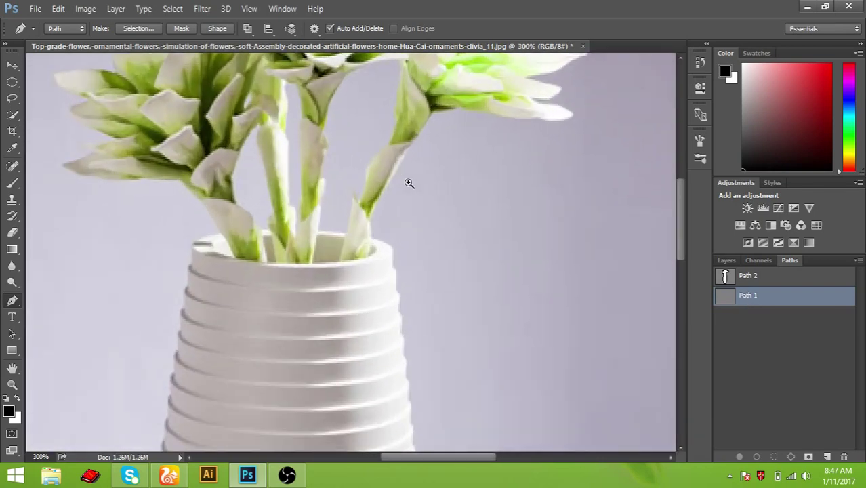
# - Zoom in on the stems and trace Path 1 up the right edge of the gap between them
pyautogui.click(409, 183)
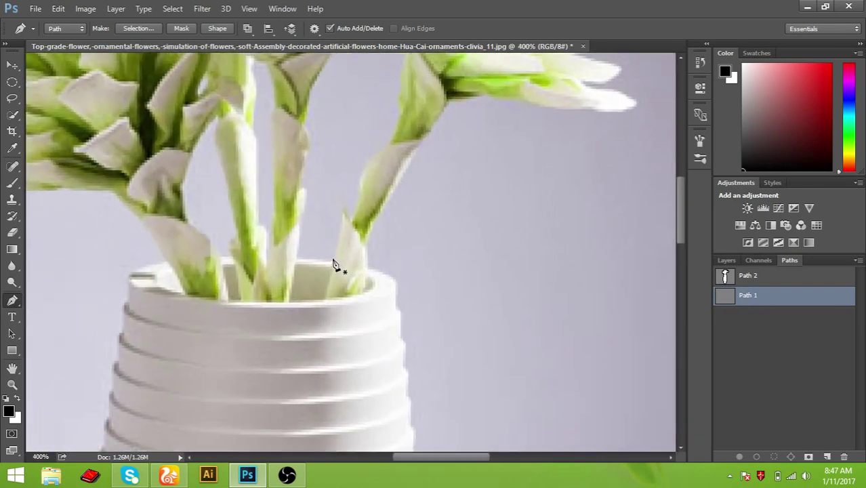
pyautogui.click(332, 260)
pyautogui.click(345, 210)
pyautogui.moveTo(352, 216); pyautogui.dragTo(363, 190)
pyautogui.moveTo(452, 147); pyautogui.dragTo(429, 262)
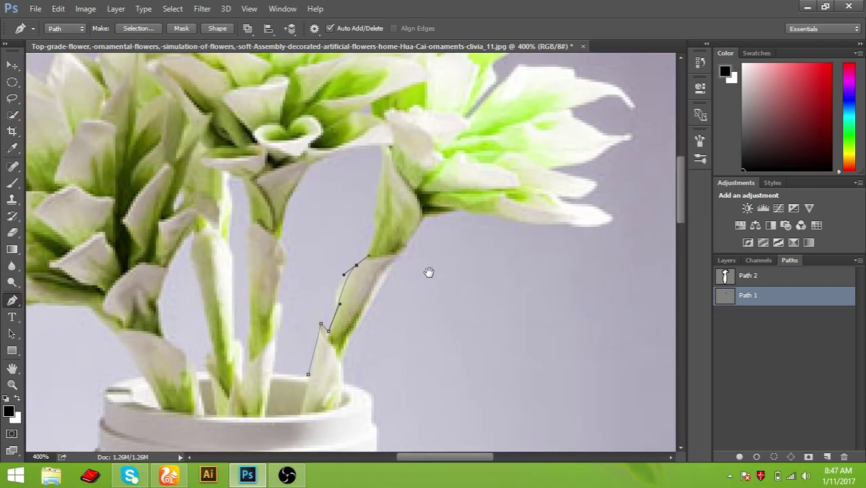
pyautogui.moveTo(373, 222); pyautogui.dragTo(375, 211)
pyautogui.moveTo(382, 155); pyautogui.dragTo(382, 147)
# - Continue the outline down the left stem to the vase rim and close it
pyautogui.moveTo(283, 224); pyautogui.dragTo(278, 277)
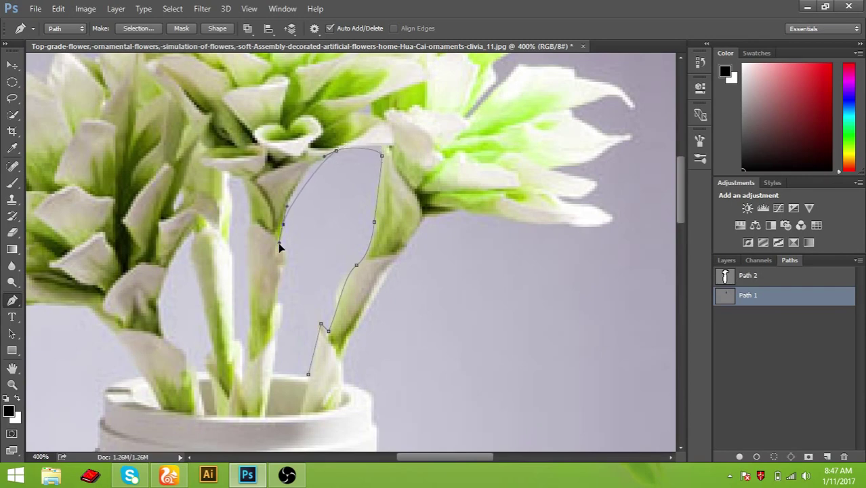
pyautogui.moveTo(347, 353); pyautogui.dragTo(355, 321)
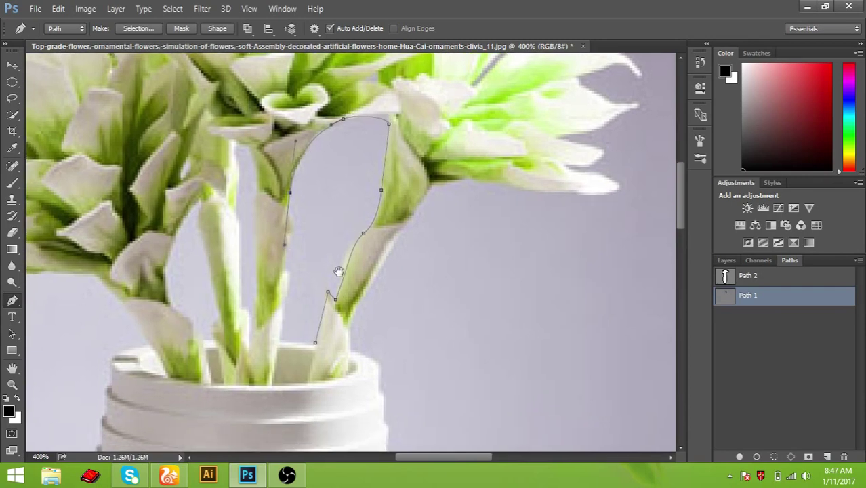
pyautogui.keyDown('alt'); pyautogui.click(290, 194); pyautogui.keyUp('alt')
pyautogui.moveTo(288, 261); pyautogui.dragTo(285, 272)
pyautogui.moveTo(303, 312); pyautogui.dragTo(314, 246)
pyautogui.moveTo(303, 214); pyautogui.dragTo(301, 233)
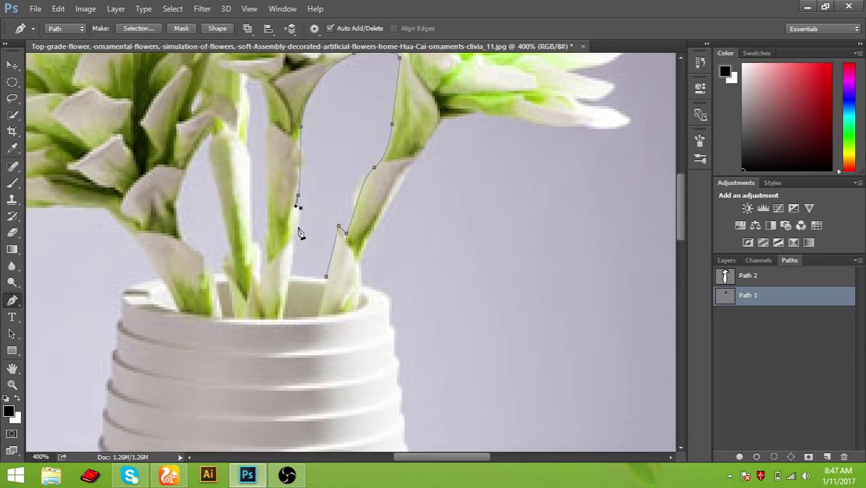
pyautogui.click(290, 277)
pyautogui.moveTo(327, 277); pyautogui.dragTo(353, 281)
# - Commit the Path 1 name and add a new empty Path 3
pyautogui.doubleClick(761, 297)
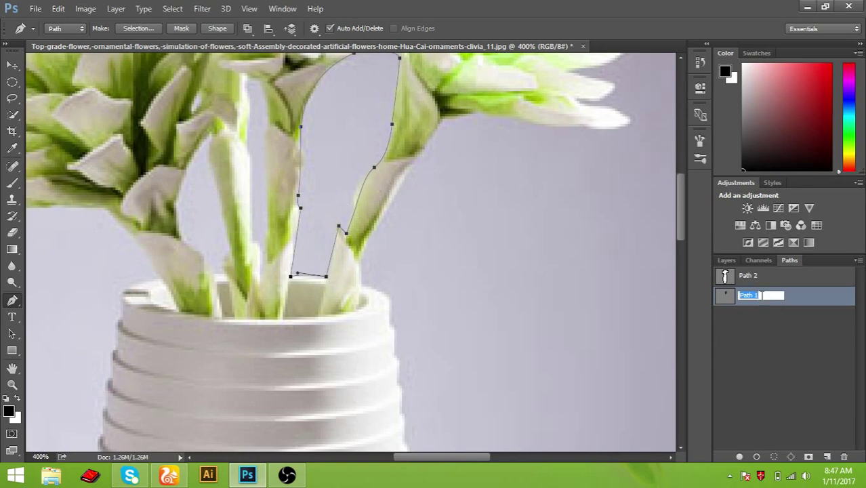
pyautogui.press('Return')
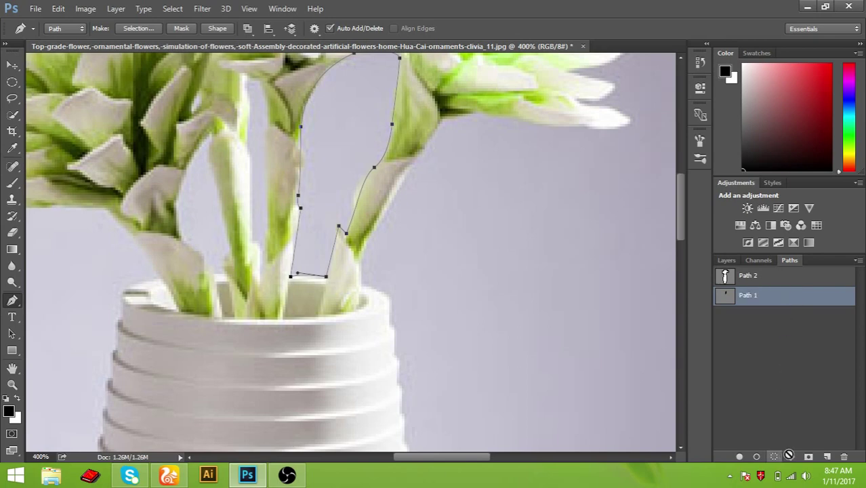
pyautogui.click(826, 456)
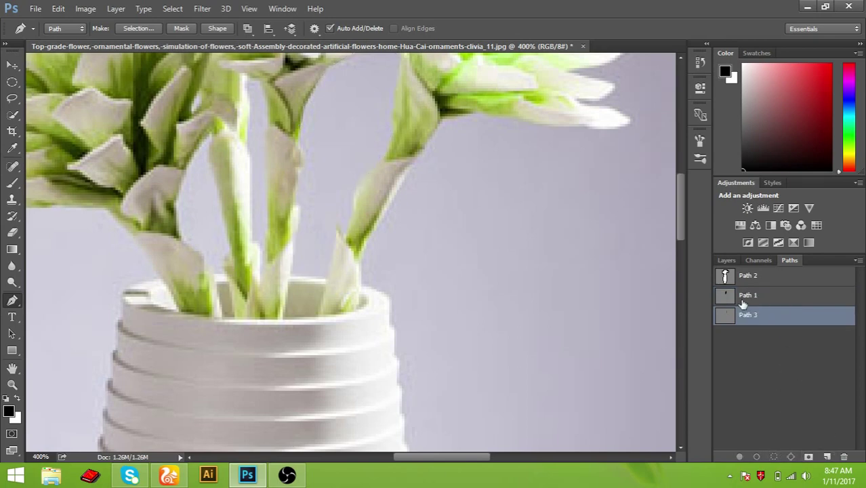
# - Trace the narrow sliver beside the central stem as Path 3, then add an empty Path 4
pyautogui.moveTo(244, 202)
pyautogui.mouseDown()
pyautogui.moveTo(304, 396)
pyautogui.moveTo(319, 328)
pyautogui.mouseUp()
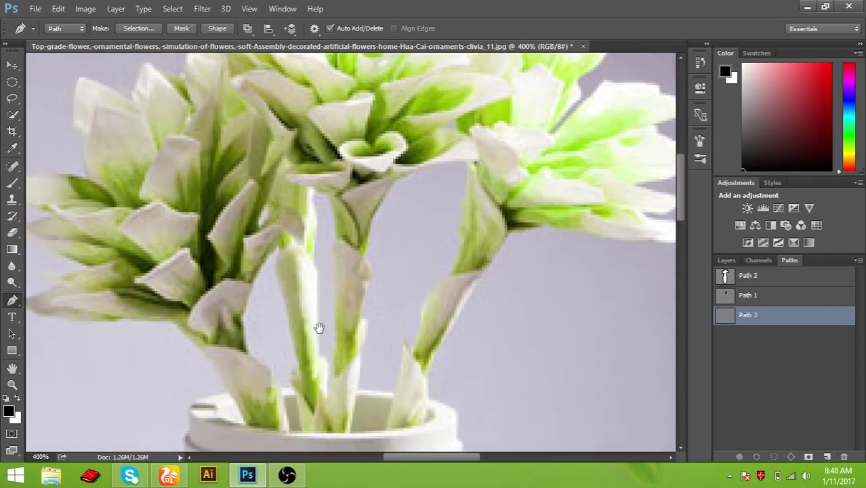
pyautogui.click(329, 386)
pyautogui.moveTo(338, 251); pyautogui.dragTo(338, 227)
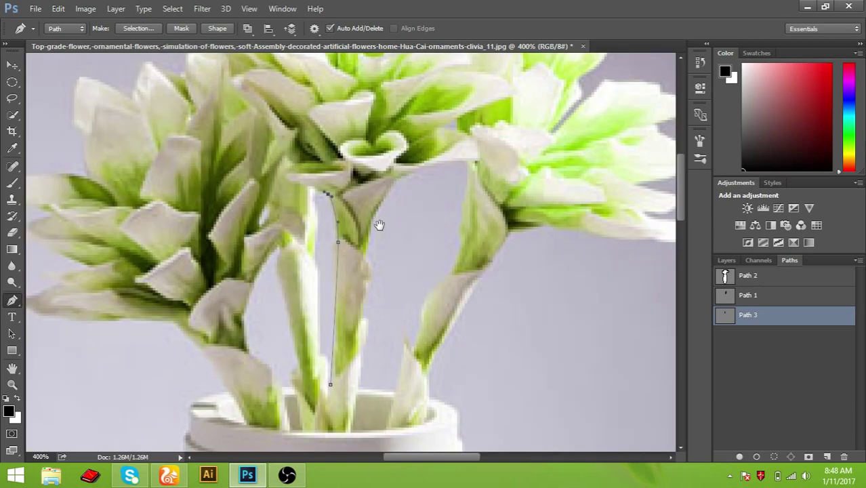
pyautogui.moveTo(315, 194); pyautogui.dragTo(315, 220)
pyautogui.scroll(-2, 360, 330)
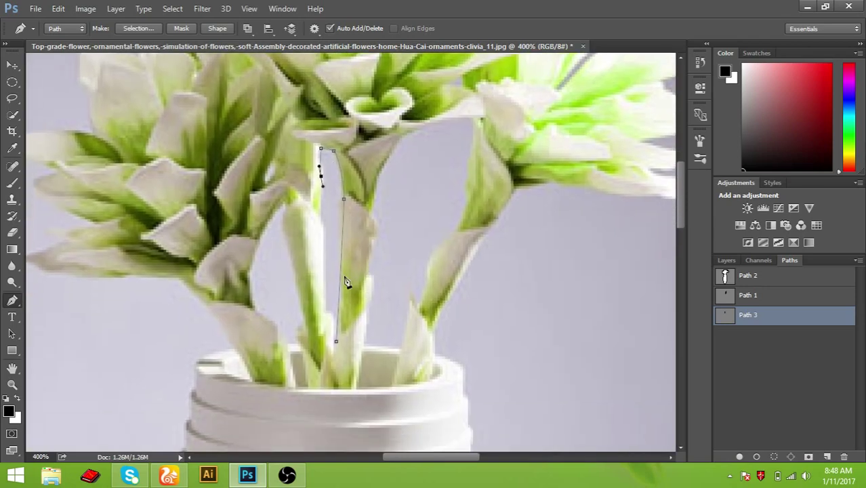
pyautogui.moveTo(321, 218); pyautogui.dragTo(324, 226)
pyautogui.click(326, 314)
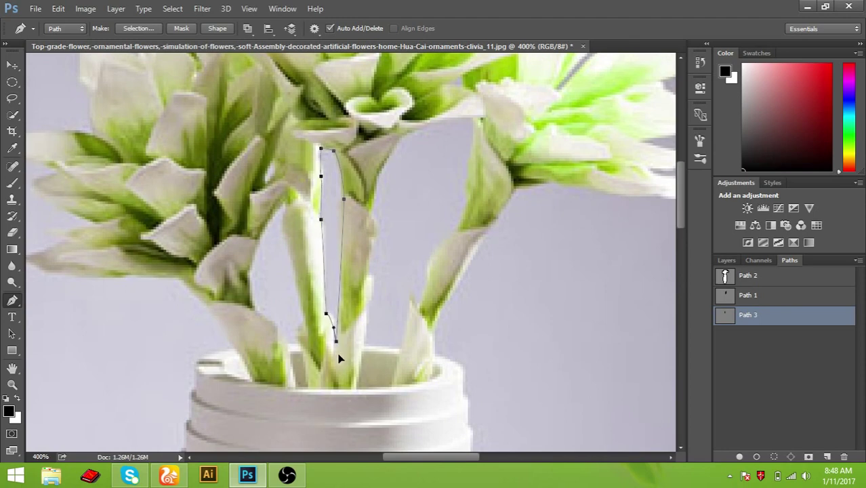
pyautogui.click(827, 456)
# - Trace a closed Path 4 around the gap by the left stems above the vase rim
pyautogui.moveTo(369, 302); pyautogui.dragTo(397, 291)
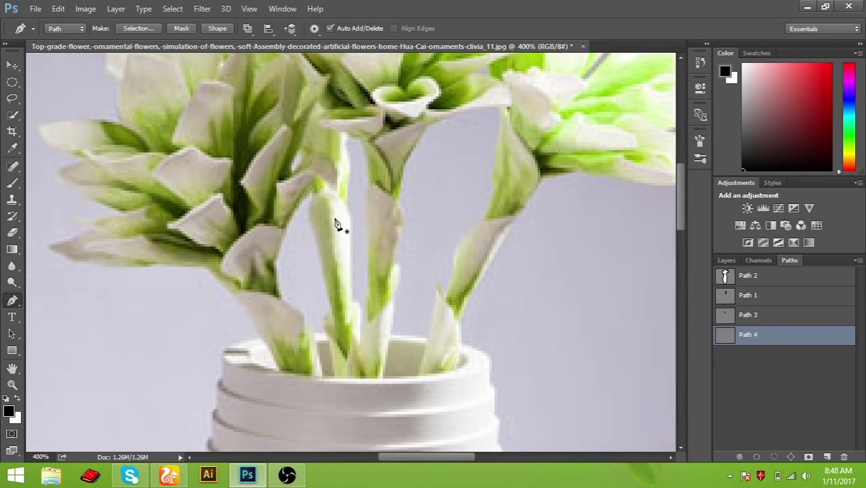
pyautogui.click(317, 238)
pyautogui.click(324, 263)
pyautogui.click(329, 310)
pyautogui.click(327, 331)
pyautogui.click(315, 332)
pyautogui.moveTo(297, 311); pyautogui.dragTo(292, 309)
pyautogui.moveTo(279, 255); pyautogui.dragTo(288, 227)
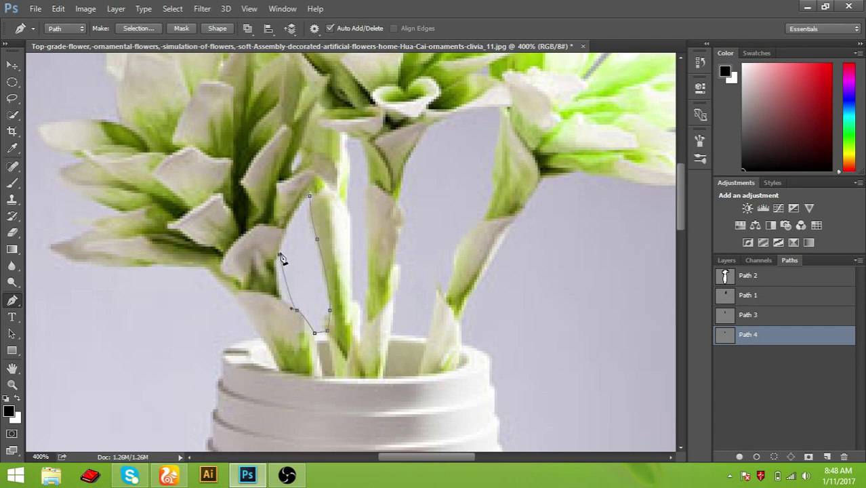
pyautogui.click(310, 199)
# - Load the Path 4 gap outline as a selection and show the Layers list
pyautogui.moveTo(461, 200); pyautogui.dragTo(437, 305)
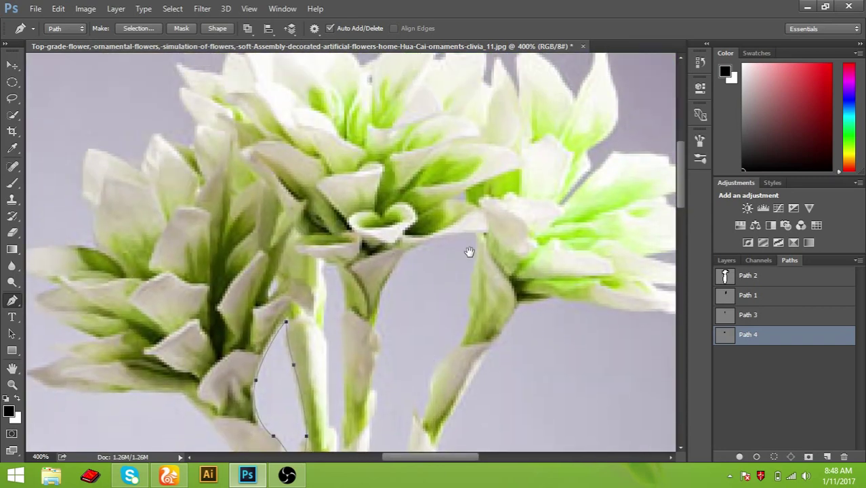
pyautogui.click(464, 199)
pyautogui.click(453, 197)
pyautogui.hotkey('ctrl', 'Return')
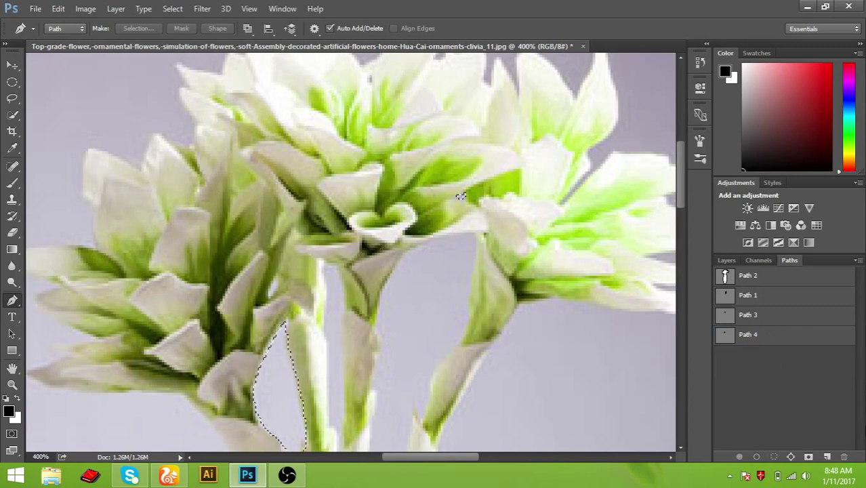
pyautogui.click(759, 262)
# - Unlock the Background into Layer 0 and zoom out to see the whole image
pyautogui.click(725, 260)
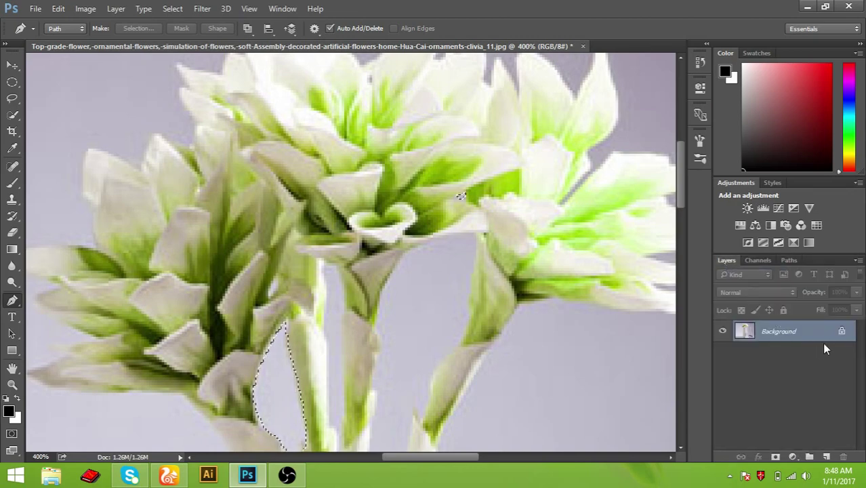
pyautogui.moveTo(842, 330); pyautogui.dragTo(842, 457)
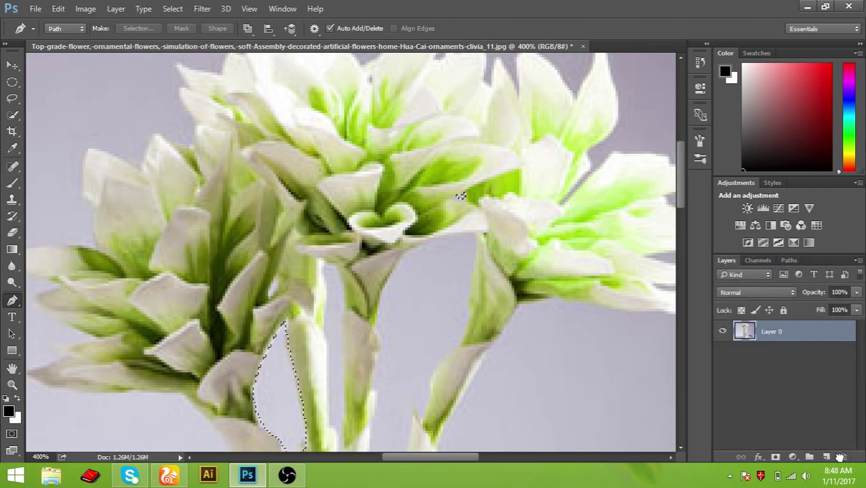
pyautogui.hotkey('ctrl', 'd')
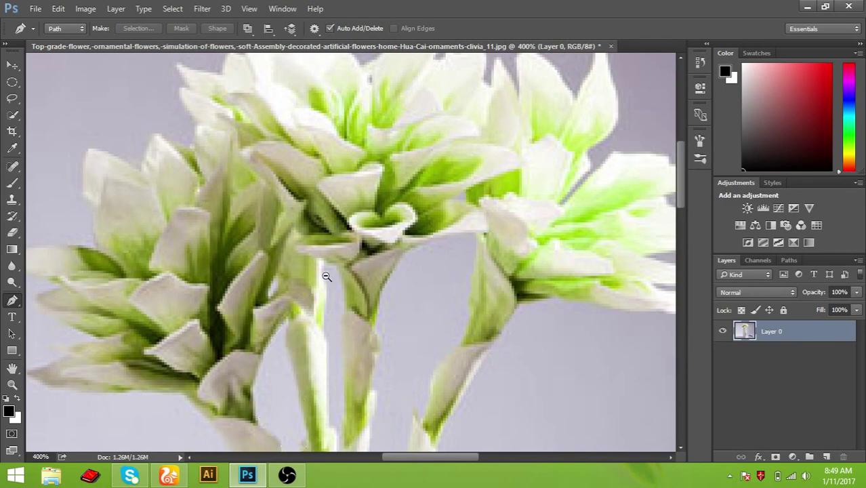
pyautogui.keyDown('alt'); pyautogui.click(326, 276); pyautogui.keyUp('alt')
pyautogui.keyDown('alt'); pyautogui.click(387, 270); pyautogui.keyUp('alt')
pyautogui.keyDown('alt'); pyautogui.click(397, 271); pyautogui.keyUp('alt')
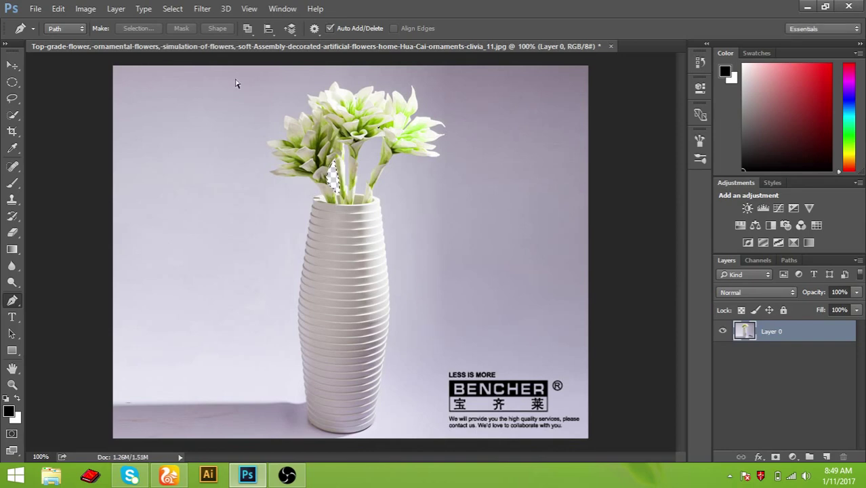
# - Undo an accidental black fill of the gap and switch to Quick Selection
pyautogui.rightClick(324, 139)
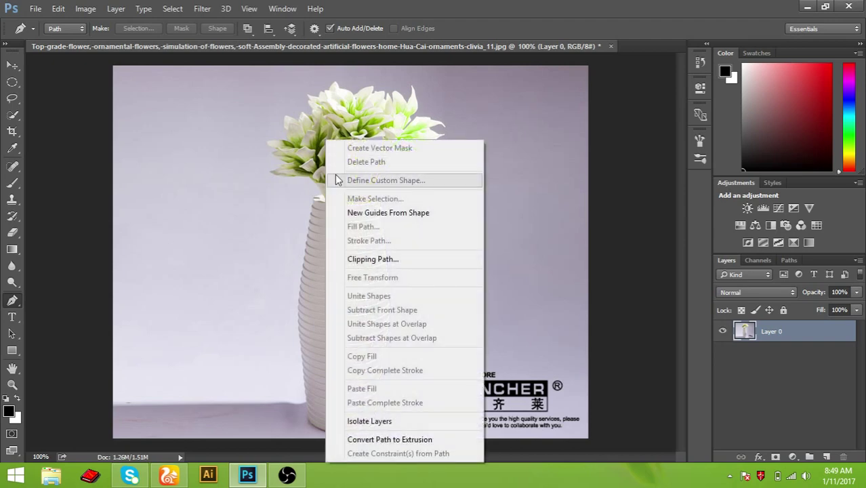
pyautogui.click(290, 178)
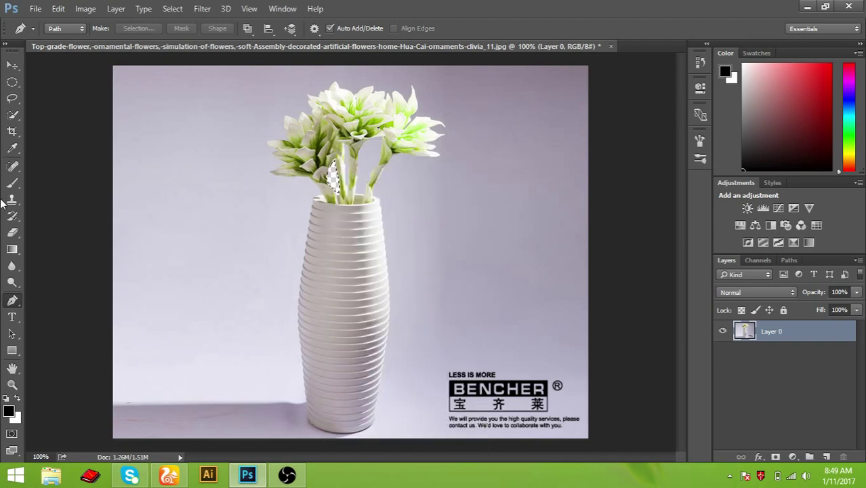
pyautogui.hotkey('alt', 'BackSpace')
pyautogui.hotkey('ctrl', 'z')
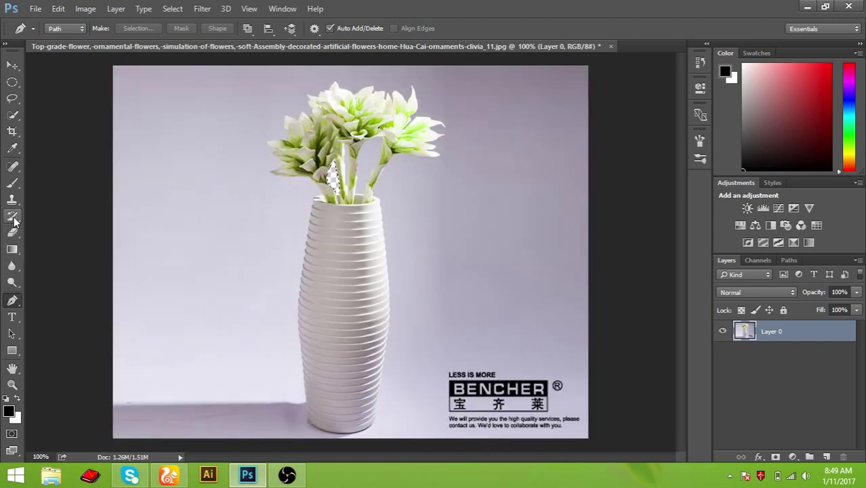
pyautogui.click(13, 166)
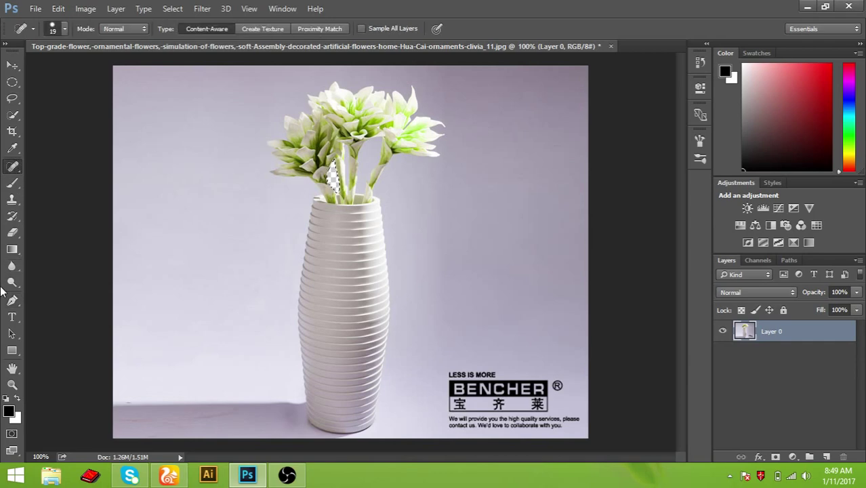
pyautogui.click(12, 115)
# - Clear the current selection and load Path 3 as a selection
pyautogui.rightClick(281, 197)
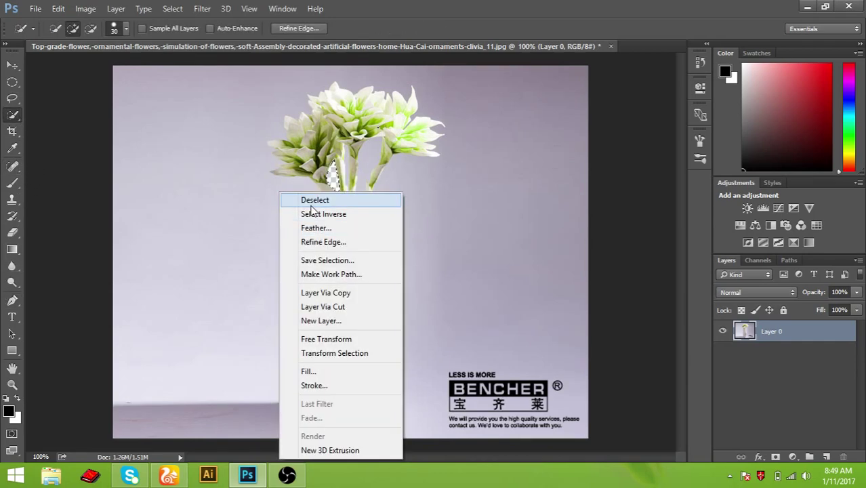
pyautogui.click(310, 200)
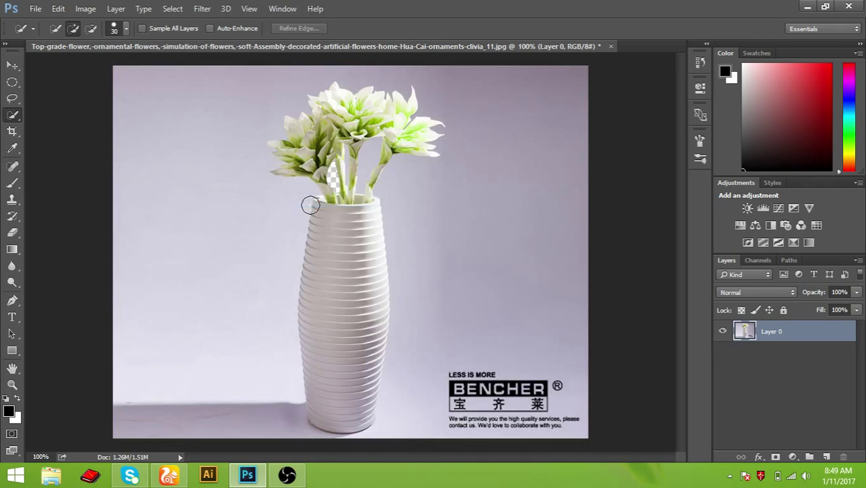
pyautogui.click(786, 260)
pyautogui.click(770, 316)
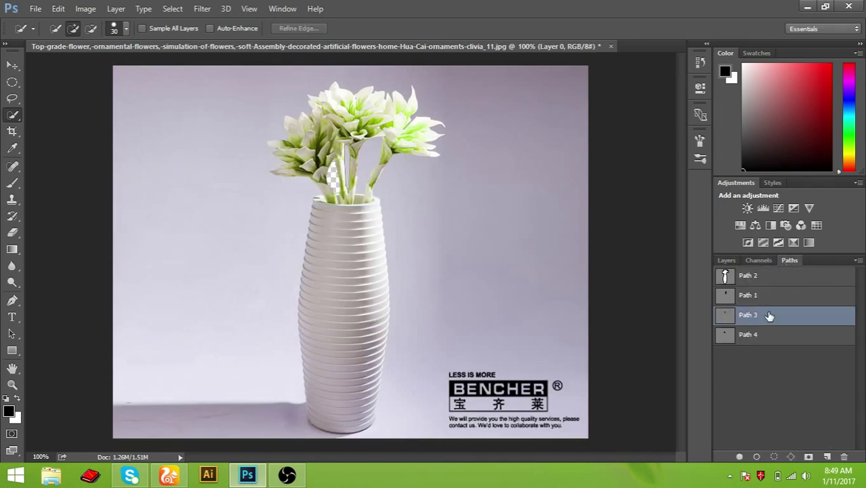
pyautogui.hotkey('ctrl', 'Return')
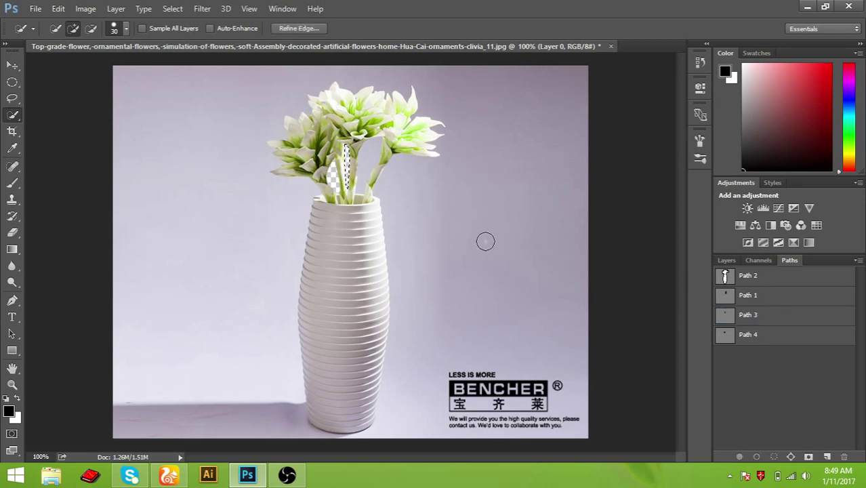
# - Load Path 1 as a selection, delete its background gap, and deselect
pyautogui.rightClick(300, 154)
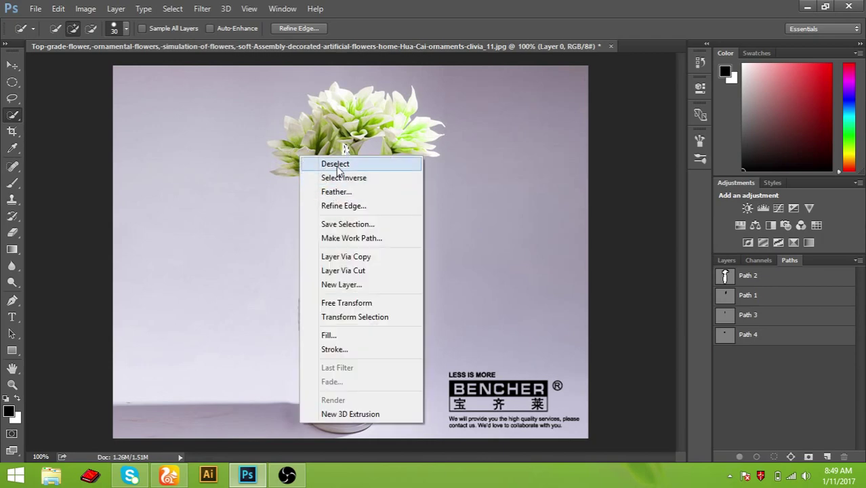
pyautogui.click(335, 164)
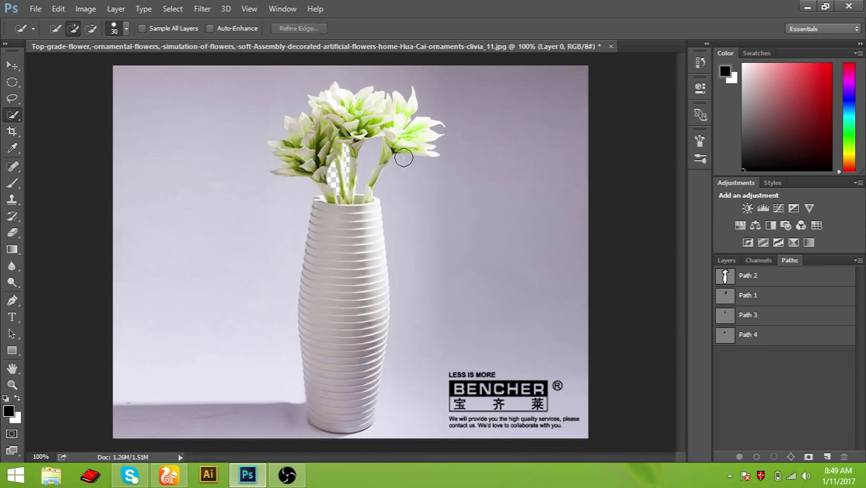
pyautogui.click(775, 302)
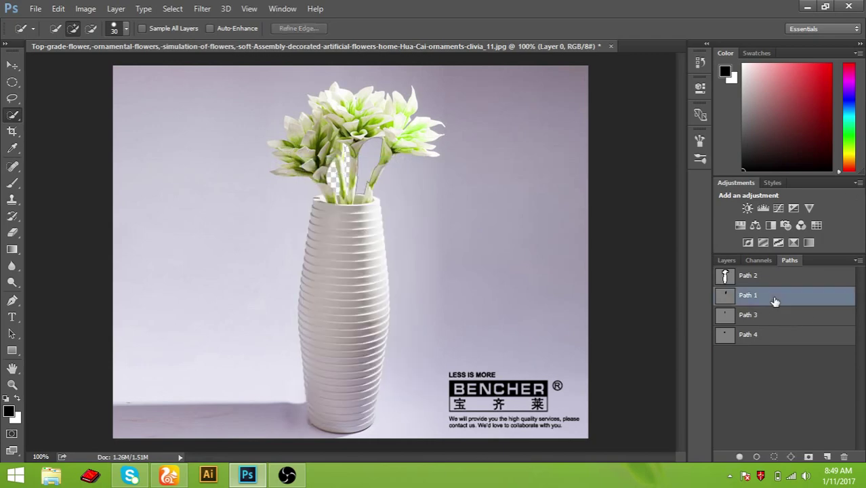
pyautogui.hotkey('ctrl', 'Return')
pyautogui.rightClick(353, 164)
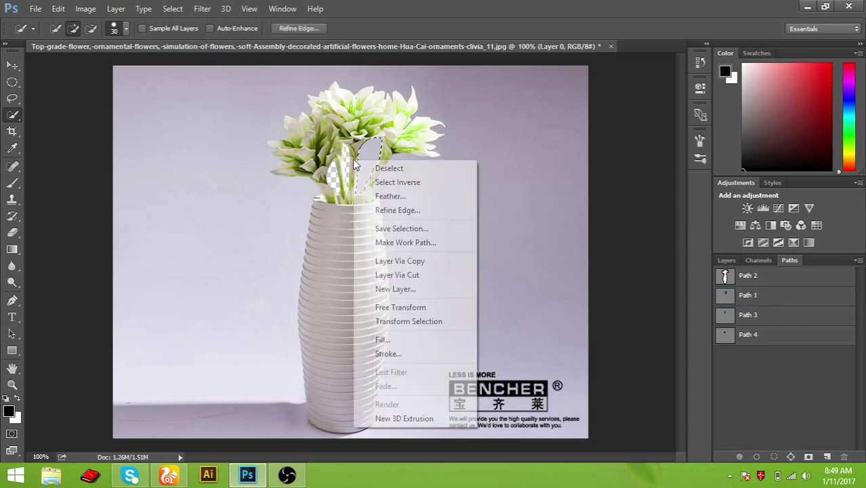
pyautogui.click(430, 140)
pyautogui.press('Delete')
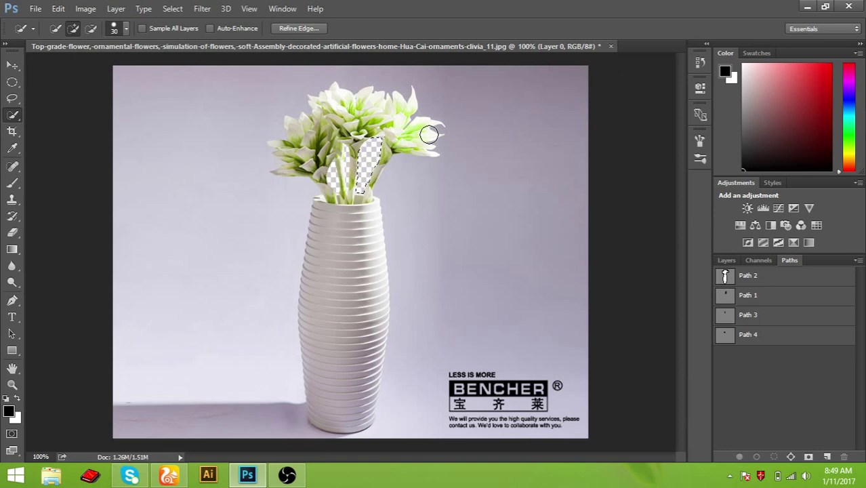
pyautogui.rightClick(394, 150)
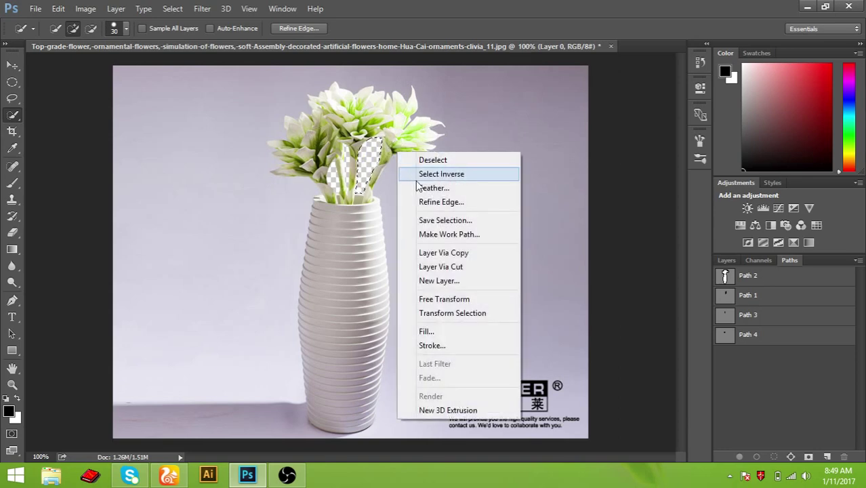
pyautogui.click(429, 158)
# - Load Path 2, invert the selection, delete the surrounding background, and deselect
pyautogui.click(763, 279)
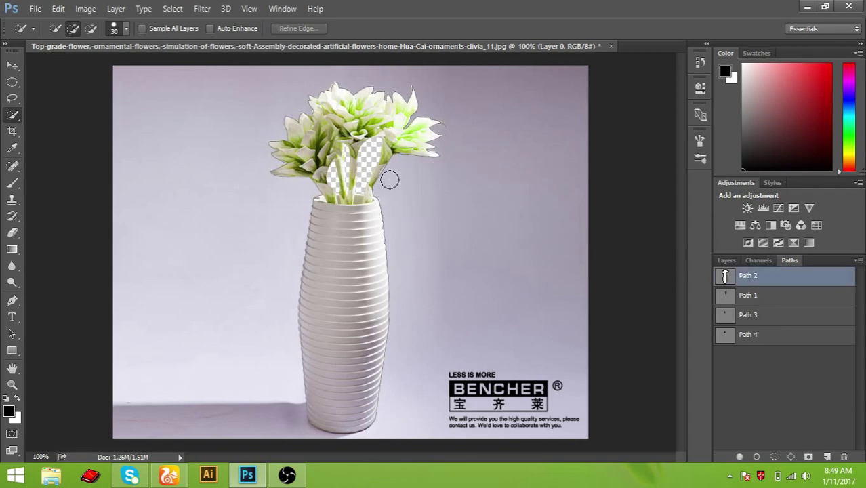
pyautogui.hotkey('ctrl', 'Return')
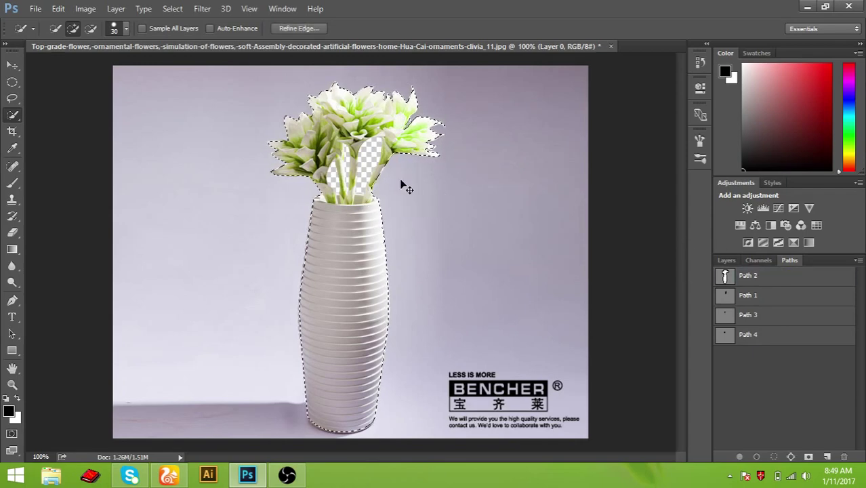
pyautogui.rightClick(353, 178)
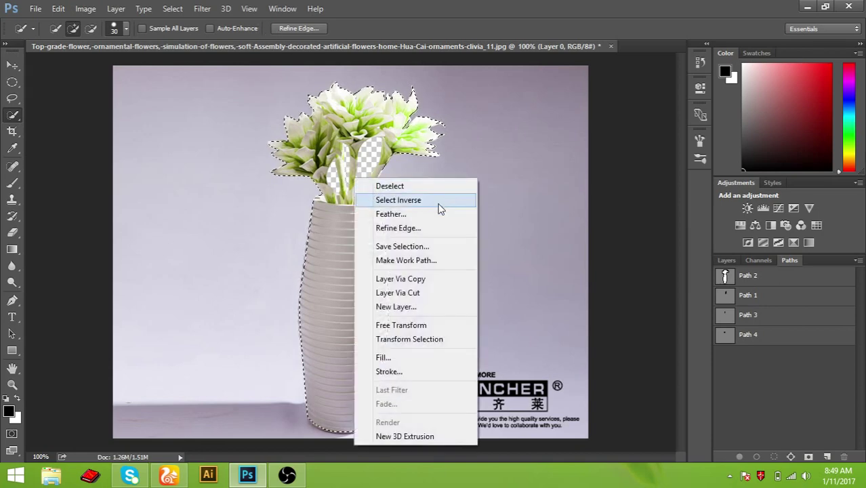
pyautogui.click(441, 201)
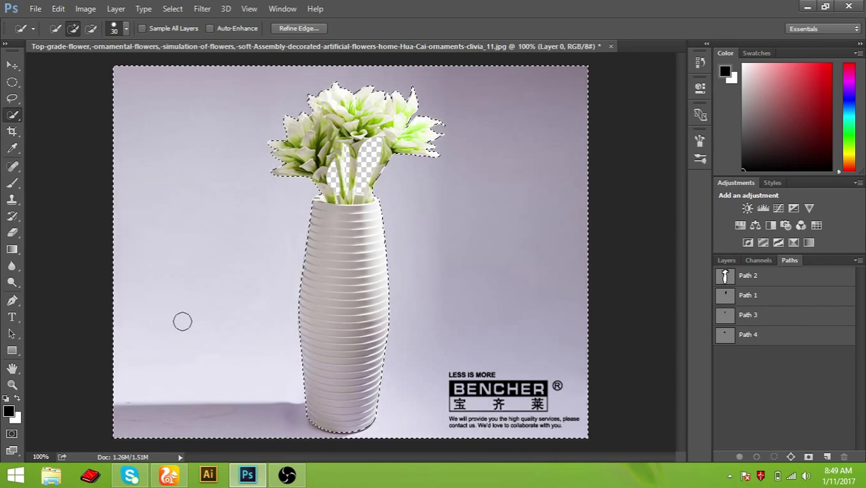
pyautogui.press('Delete')
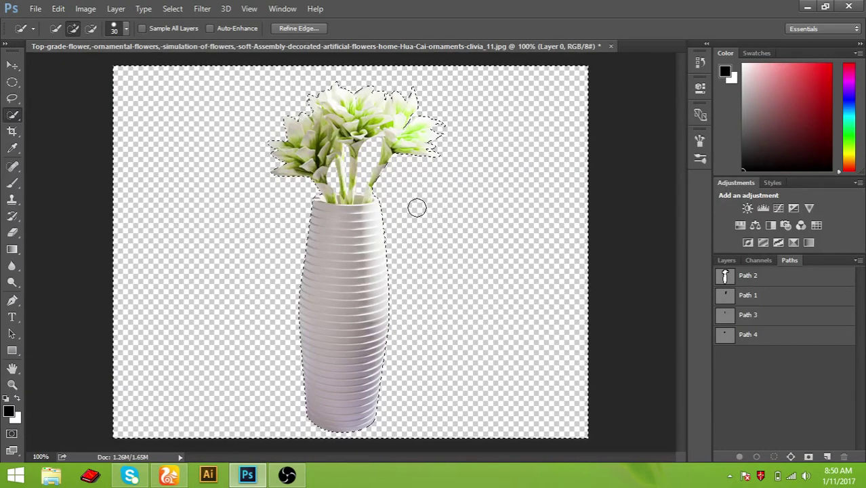
pyautogui.rightClick(418, 197)
pyautogui.click(462, 211)
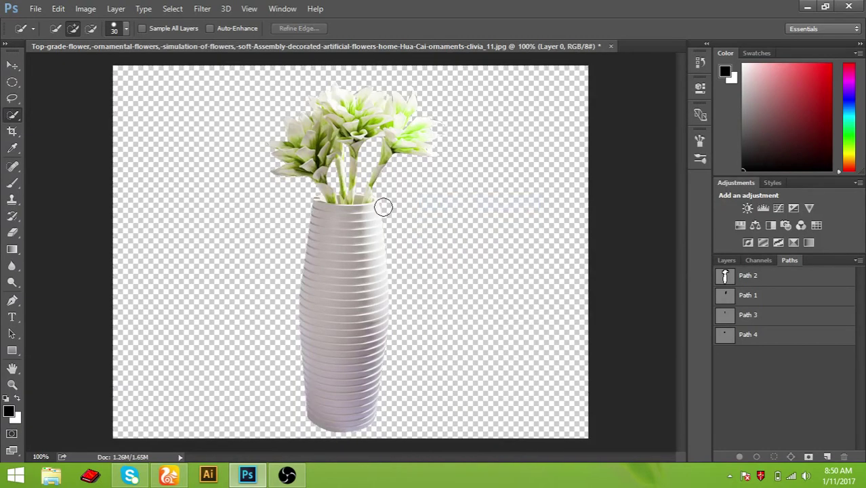
# - Nudge the cutout back into position with the Move tool and open Save As
pyautogui.click(12, 65)
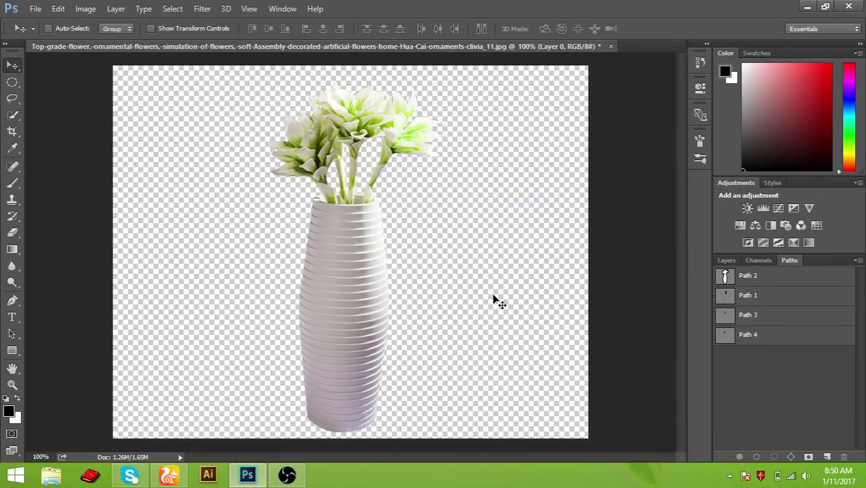
pyautogui.moveTo(391, 331)
pyautogui.mouseDown()
pyautogui.moveTo(383, 330)
pyautogui.moveTo(404, 334)
pyautogui.mouseUp()
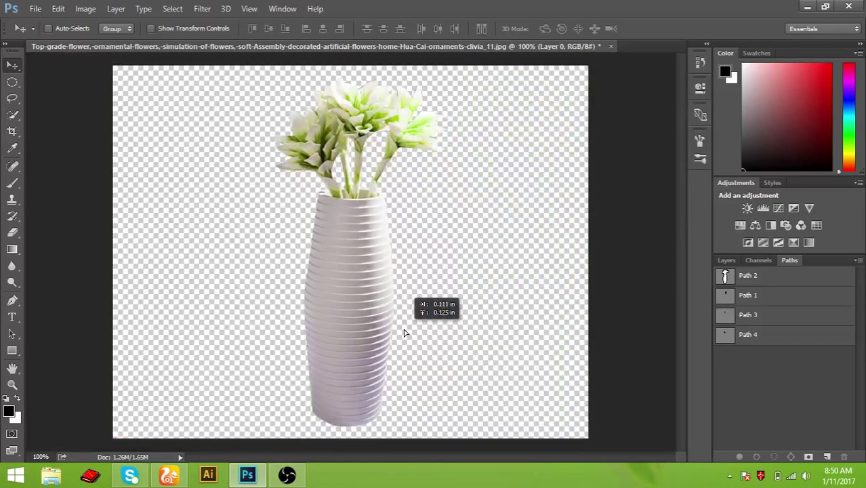
pyautogui.hotkey('shift', 'Left')
pyautogui.hotkey('shift', 'Down')
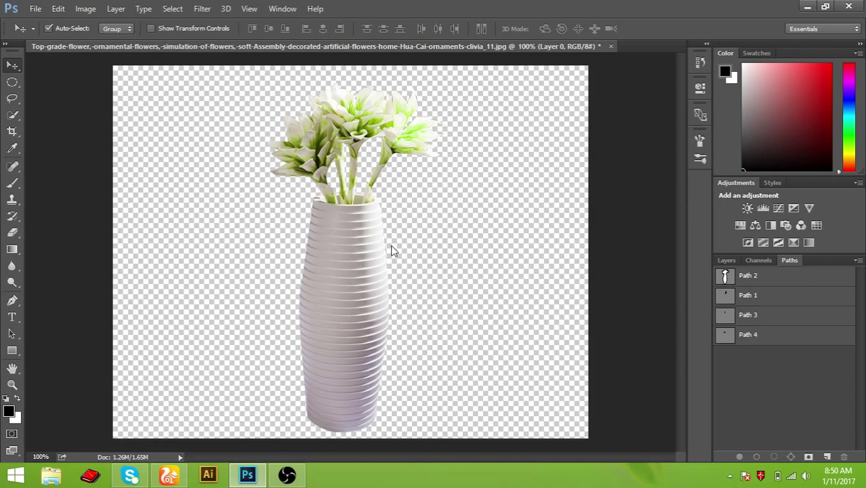
pyautogui.hotkey('ctrl', 'shift', 's')
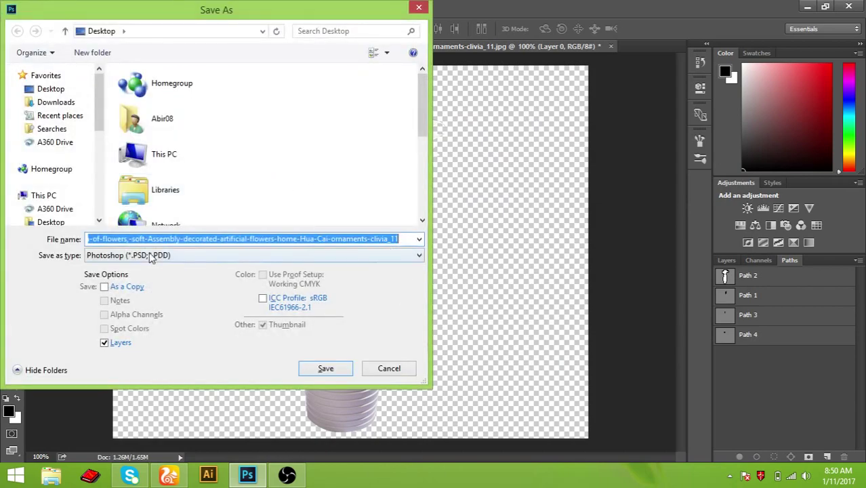
# - Save the cutout as a PSD file, confirming the compatibility options
pyautogui.click(337, 375)
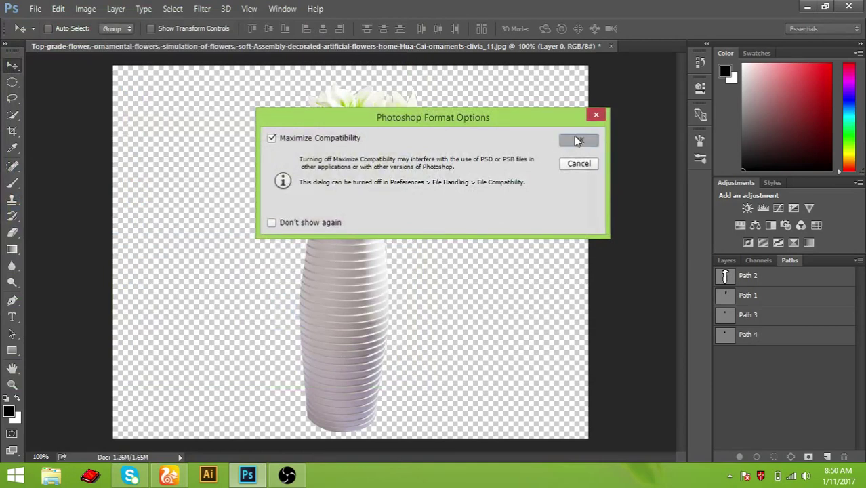
pyautogui.click(574, 136)
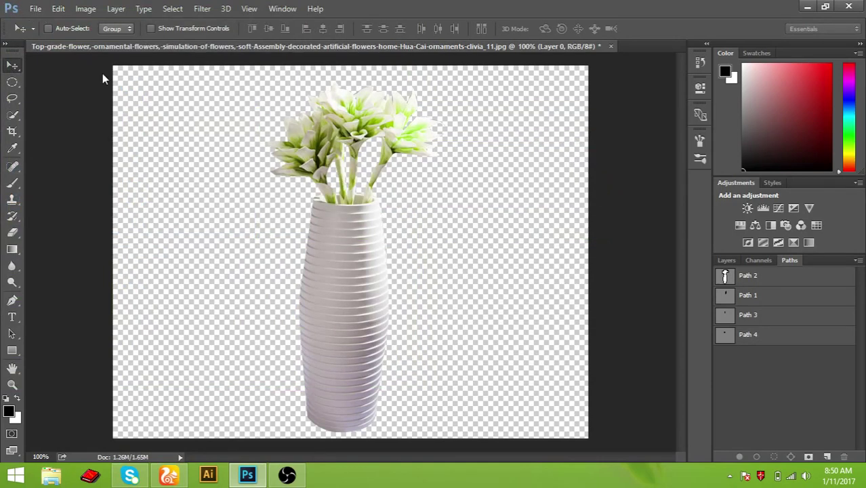
pyautogui.hotkey('ctrl', 'shift', 's')
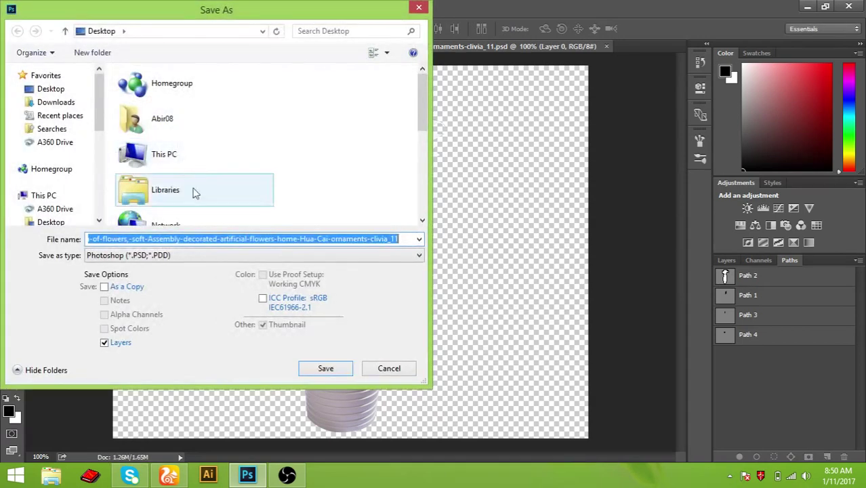
# - Choose JPEG format, decline replacing the existing file, and trim the file name's ending
pyautogui.click(230, 256)
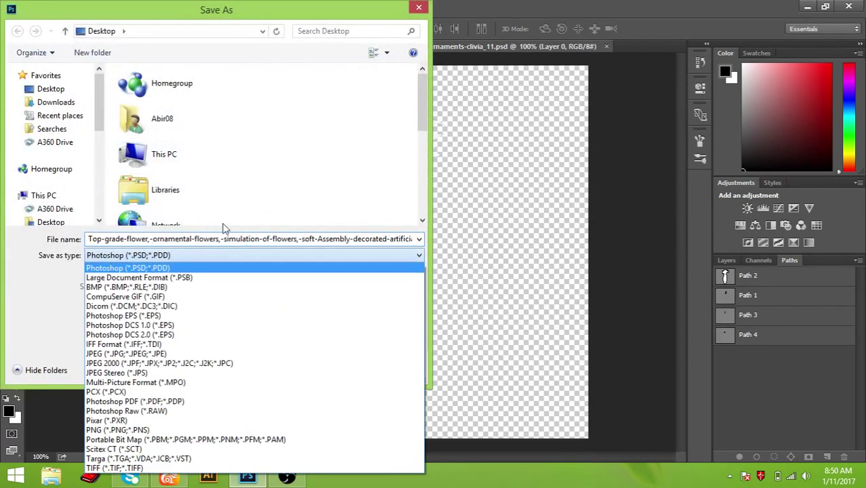
pyautogui.click(186, 356)
pyautogui.click(329, 372)
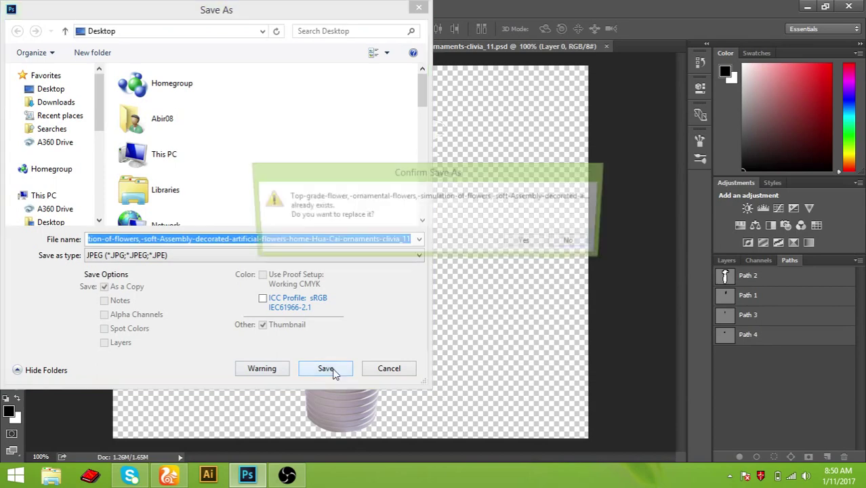
pyautogui.click(572, 242)
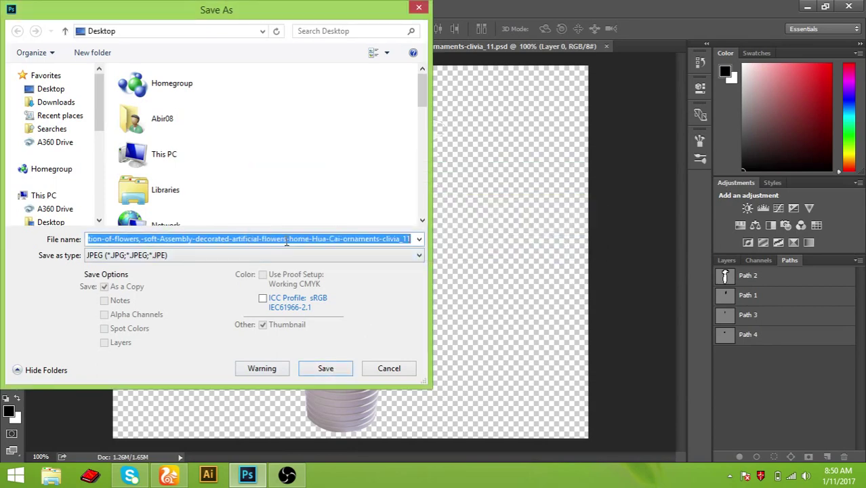
pyautogui.click(287, 239)
pyautogui.moveTo(288, 239); pyautogui.dragTo(441, 238)
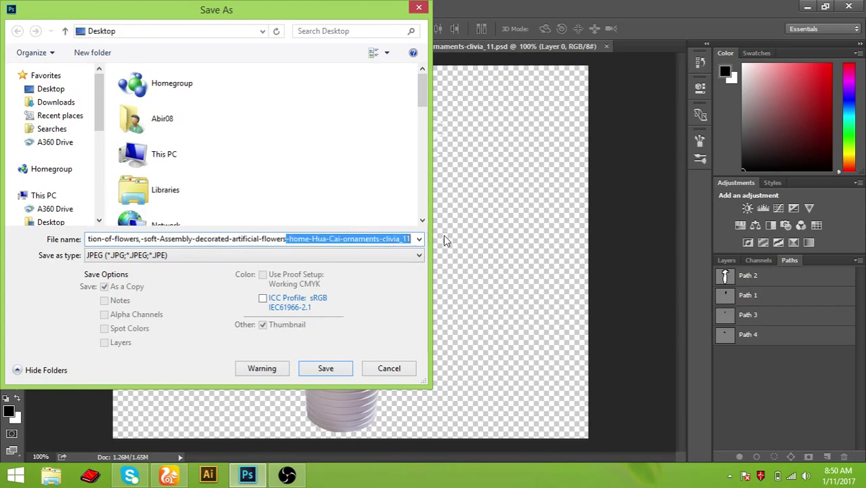
pyautogui.press('BackSpace')
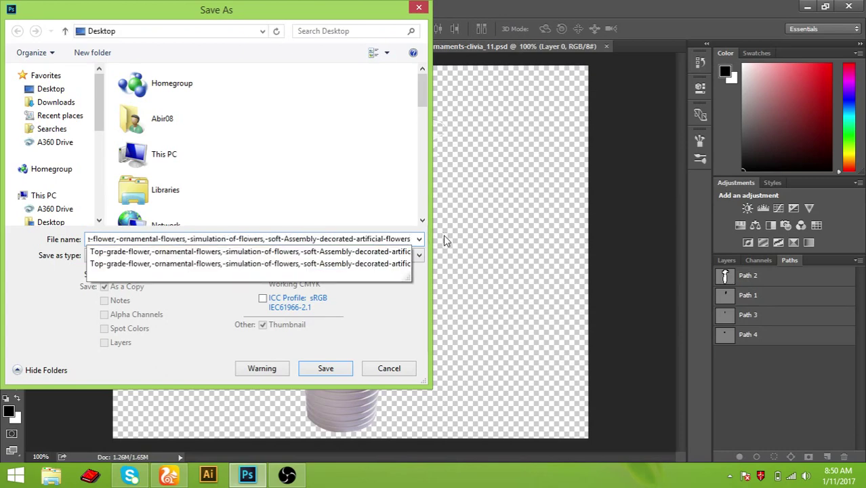
# - Save the JPEG as 'Top-grade-flower,-ornamental-flowers,-simulation-of-flowers,-' and minimize Photoshop
pyautogui.moveTo(272, 239); pyautogui.dragTo(432, 238)
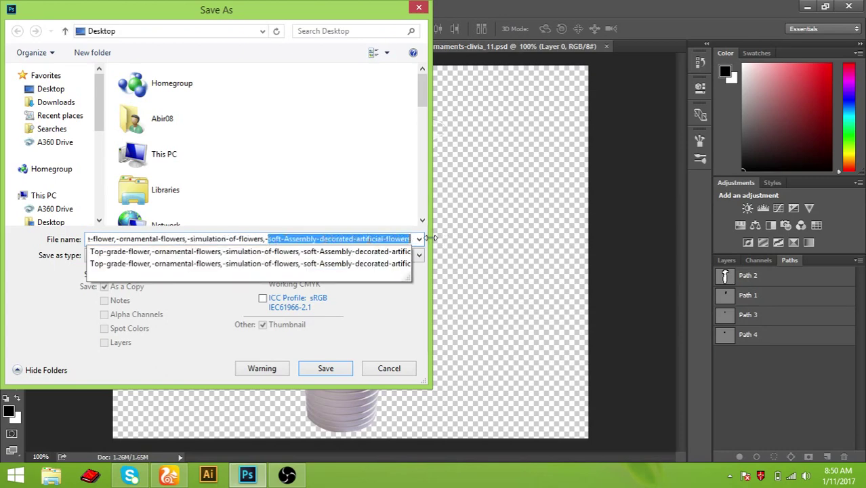
pyautogui.press('BackSpace')
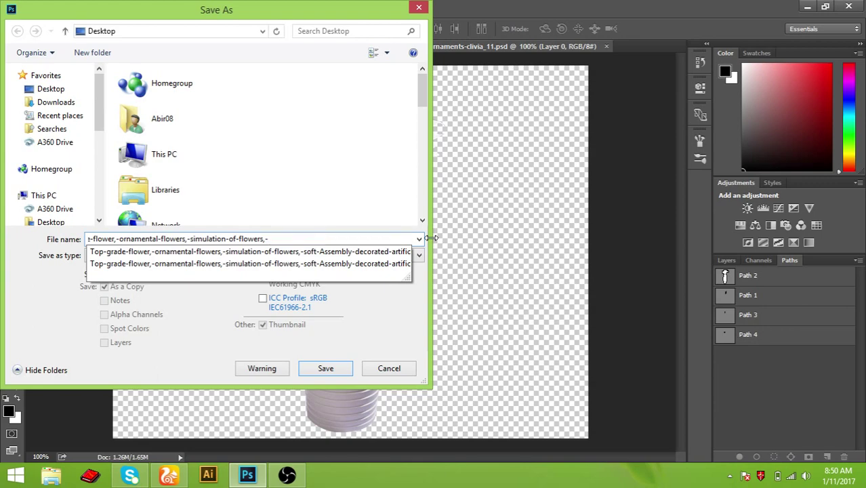
pyautogui.click(384, 220)
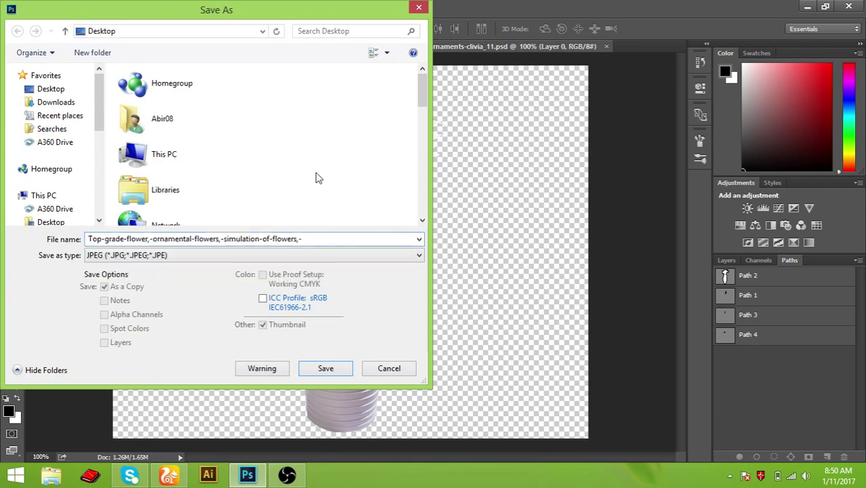
pyautogui.click(322, 376)
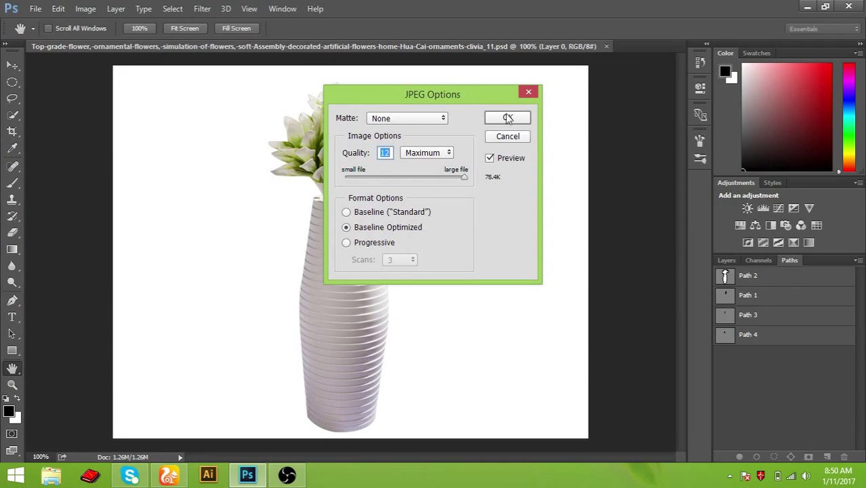
pyautogui.click(508, 118)
pyautogui.click(806, 6)
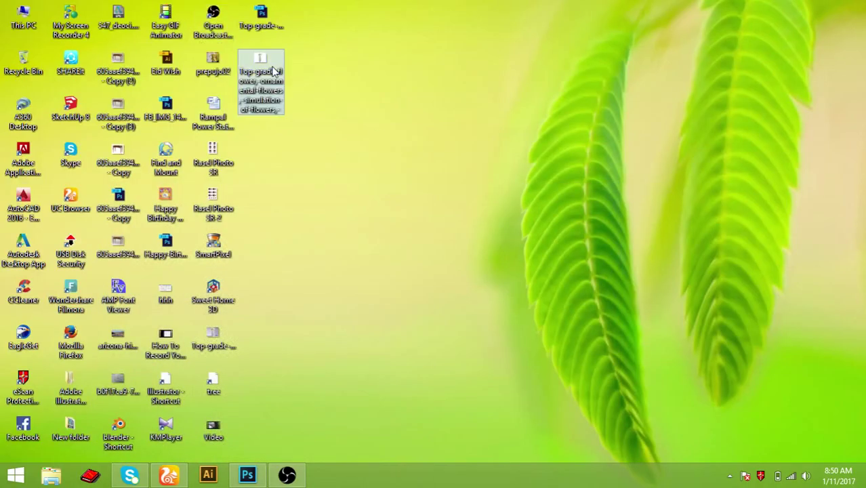
pyautogui.doubleClick(274, 70)
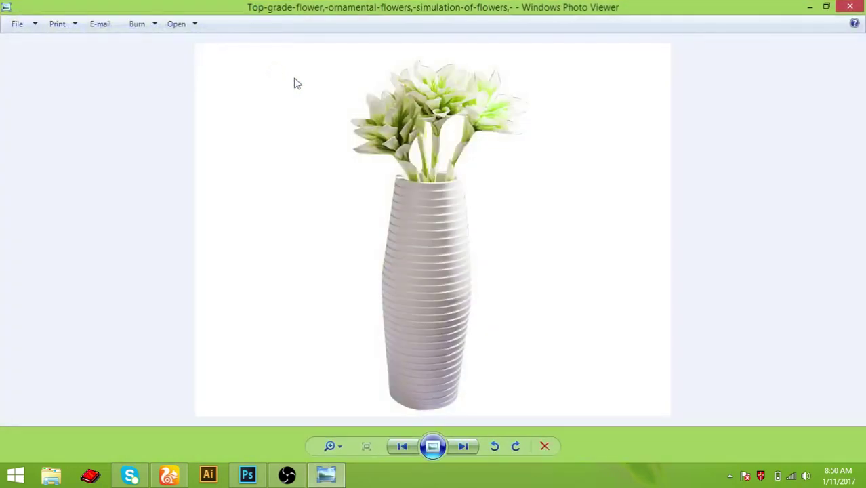
pyautogui.scroll(2, 453, 174)
pyautogui.scroll(-2, 454, 172)
pyautogui.click(856, 6)
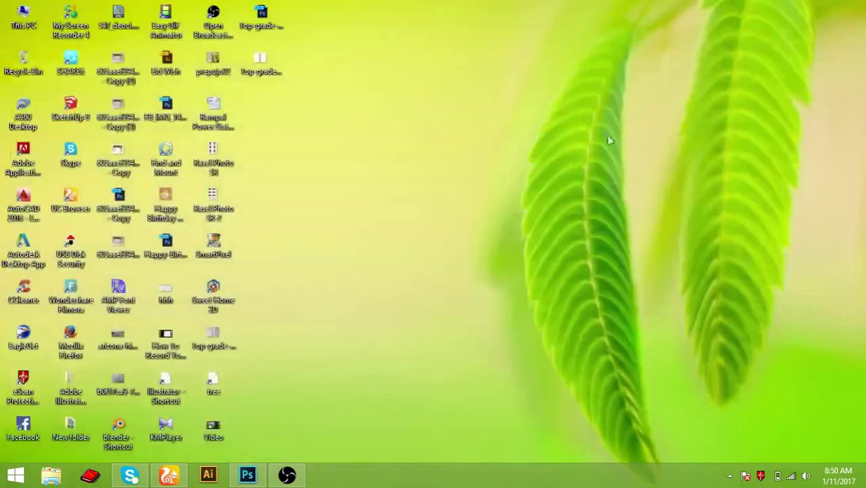
# - Bring the OBS recorder window to the front from the taskbar
pyautogui.click(286, 475)
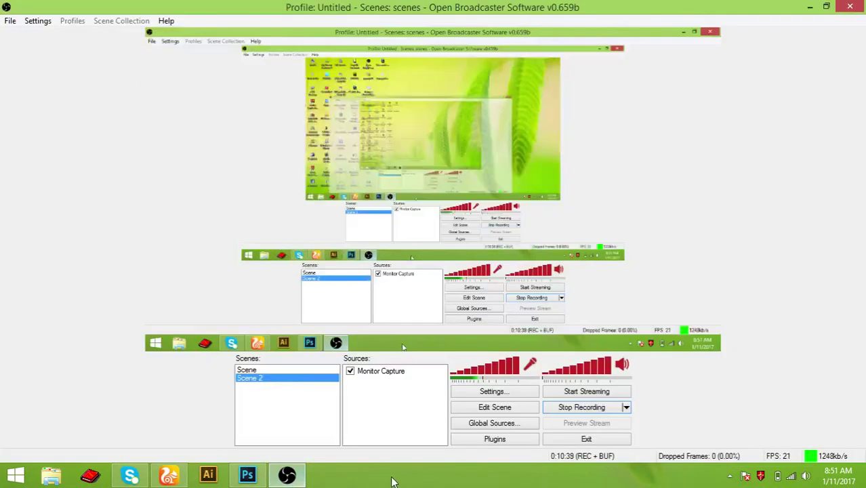